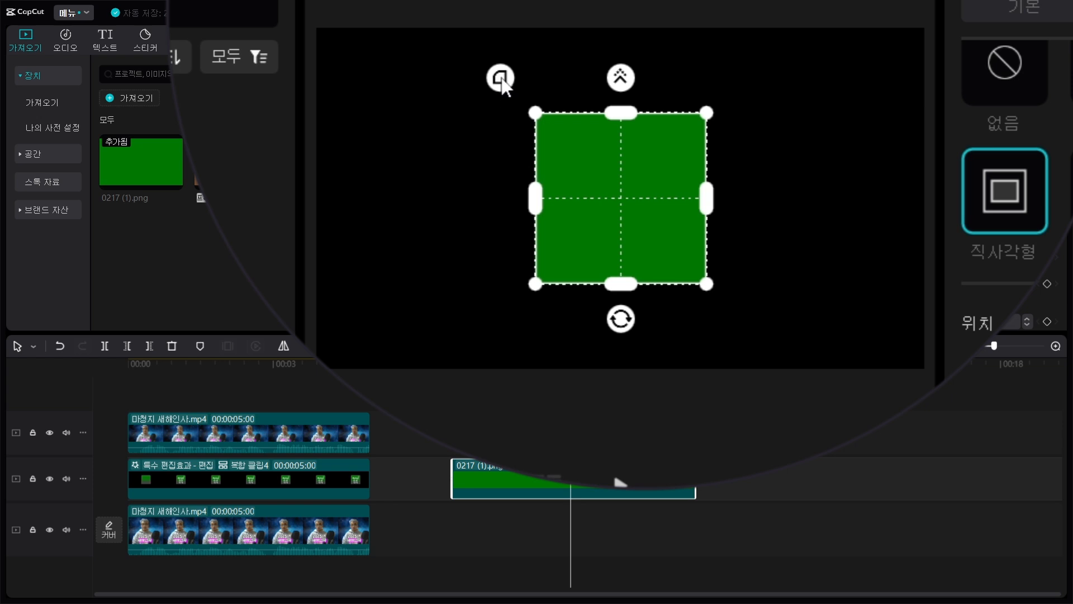
- Round the corners of the green clip's rectangle mask and duplicate the clip onto the track directly above
{"action": "left_click_drag", "start_coordinate": [502, 79], "coordinate": [488, 111]}
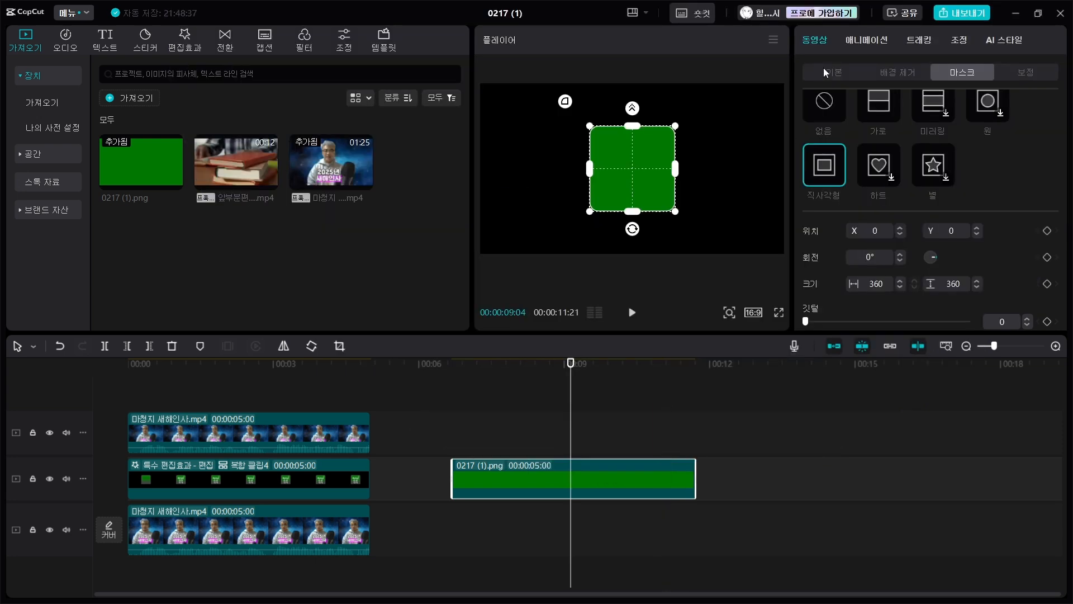
{"action": "left_click", "coordinate": [823, 69]}
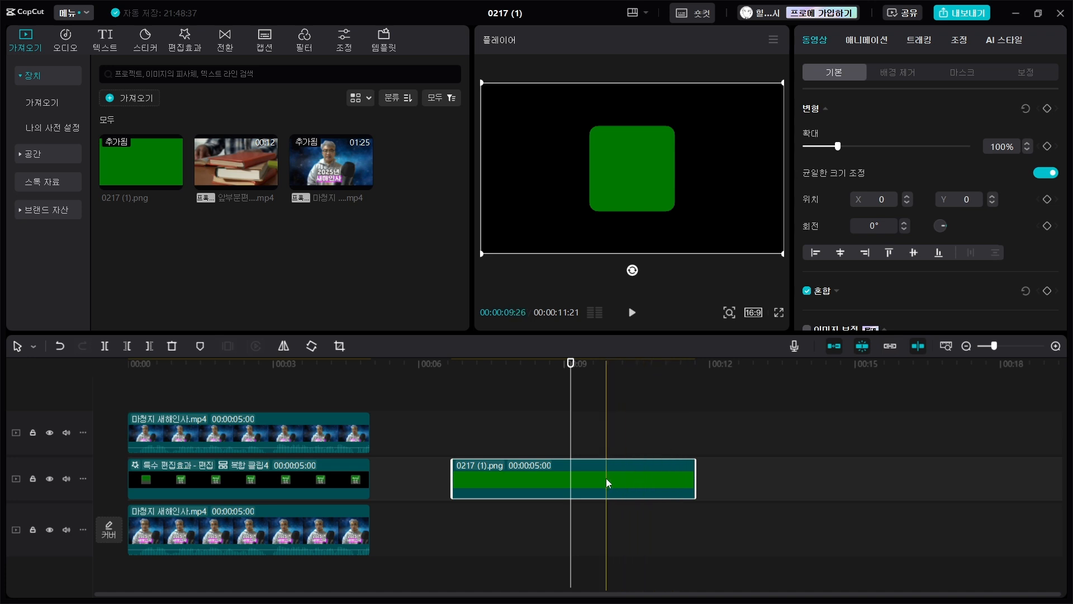
{"action": "left_click_drag", "start_coordinate": [606, 478], "coordinate": [603, 444]}
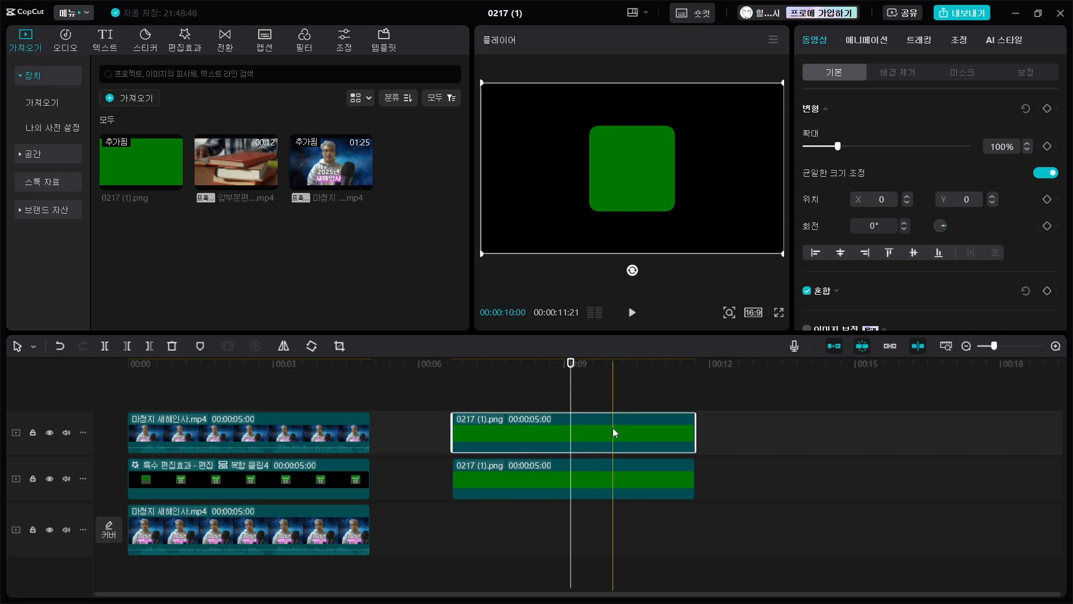
- Set the scale of the lower green clip to 103% so it extends past the copy above it
{"action": "left_click", "coordinate": [608, 482]}
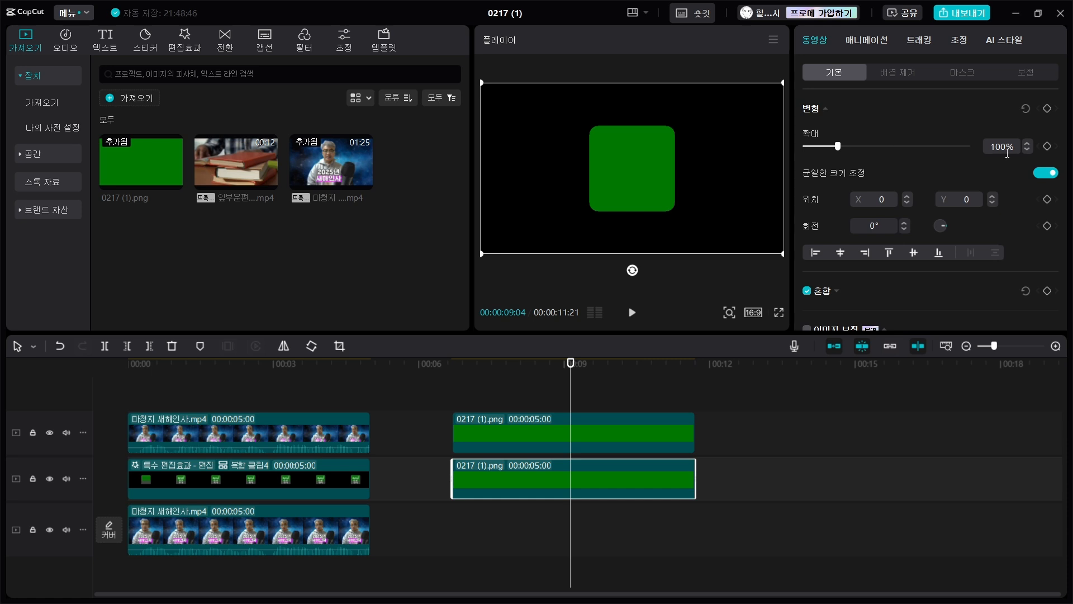
{"action": "left_click_drag", "start_coordinate": [1007, 148], "coordinate": [897, 134]}
{"action": "type", "text": "10"}
{"action": "type", "text": "3"}
{"action": "key", "text": "Return"}
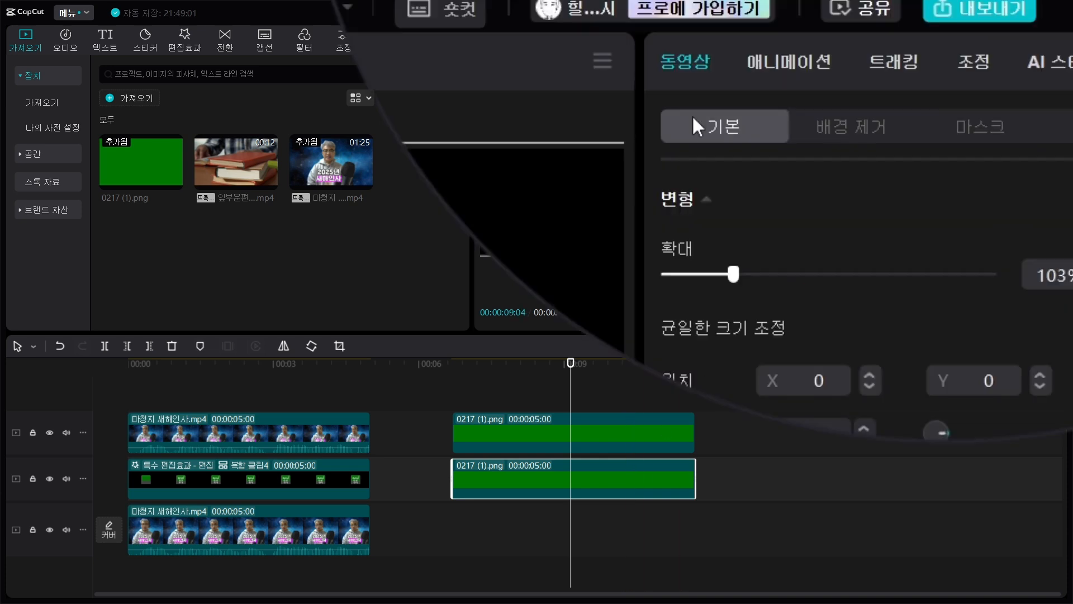
- Turn the lower clip into a white border by setting saturation to -50 and exposure, highlights and whites to 50
{"action": "left_click", "coordinate": [971, 53]}
{"action": "scroll", "coordinate": [948, 169], "scroll_direction": "down", "scroll_amount": 2}
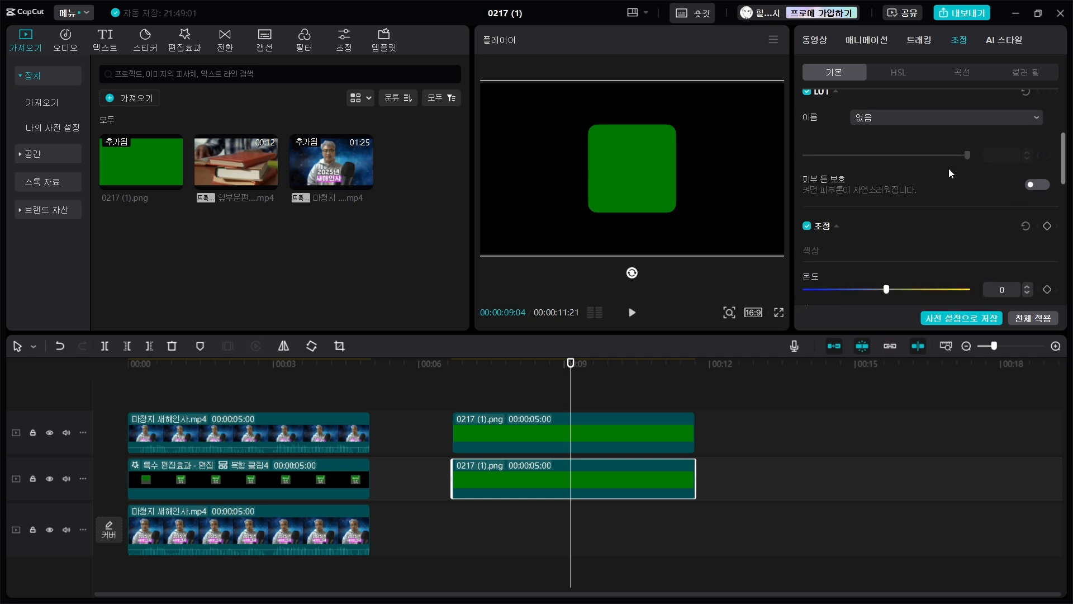
{"action": "scroll", "coordinate": [948, 168], "scroll_direction": "down", "scroll_amount": 3}
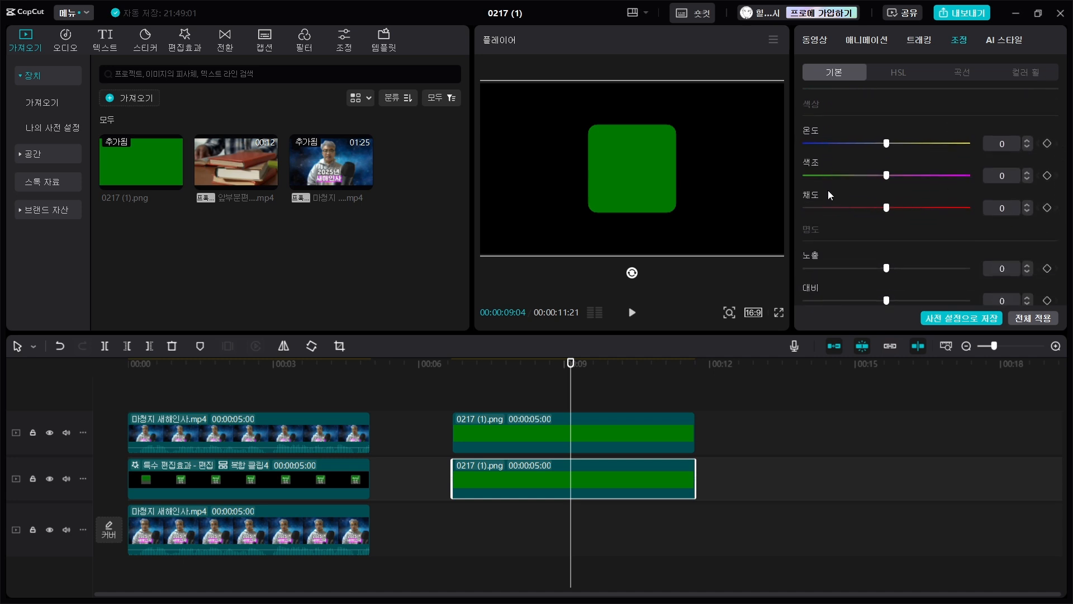
{"action": "left_click_drag", "start_coordinate": [887, 208], "coordinate": [786, 209]}
{"action": "scroll", "coordinate": [882, 264], "scroll_direction": "down", "scroll_amount": 2}
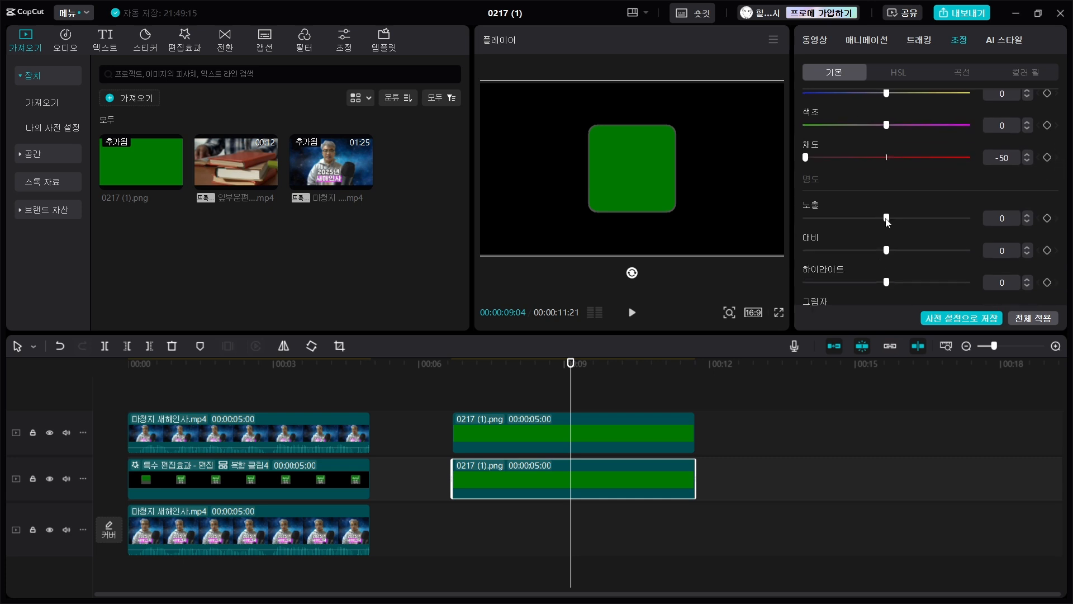
{"action": "left_click_drag", "start_coordinate": [886, 218], "coordinate": [1000, 222]}
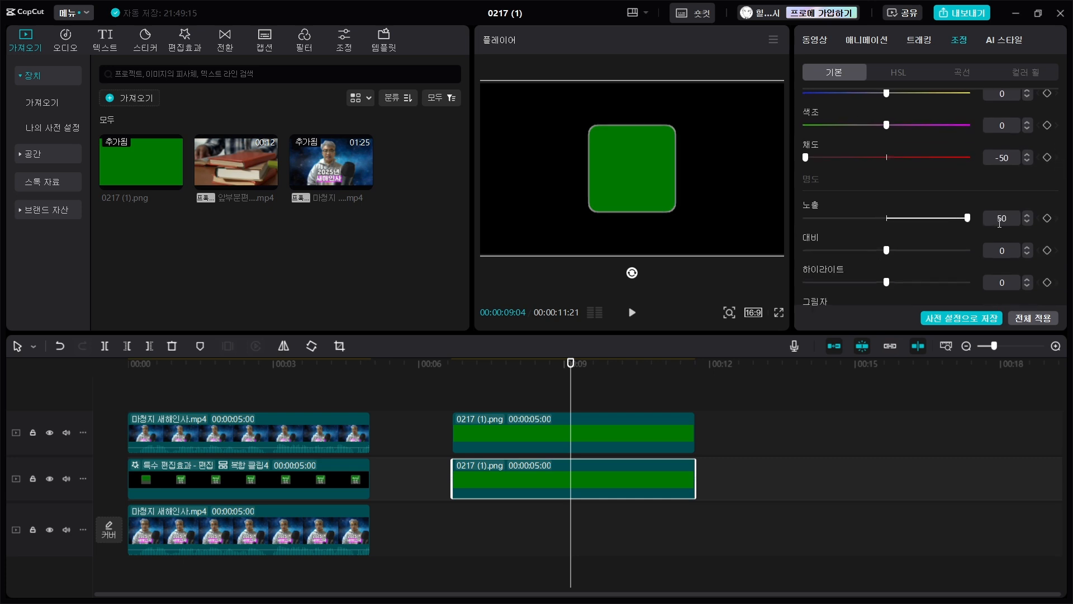
{"action": "left_click_drag", "start_coordinate": [887, 282], "coordinate": [987, 279]}
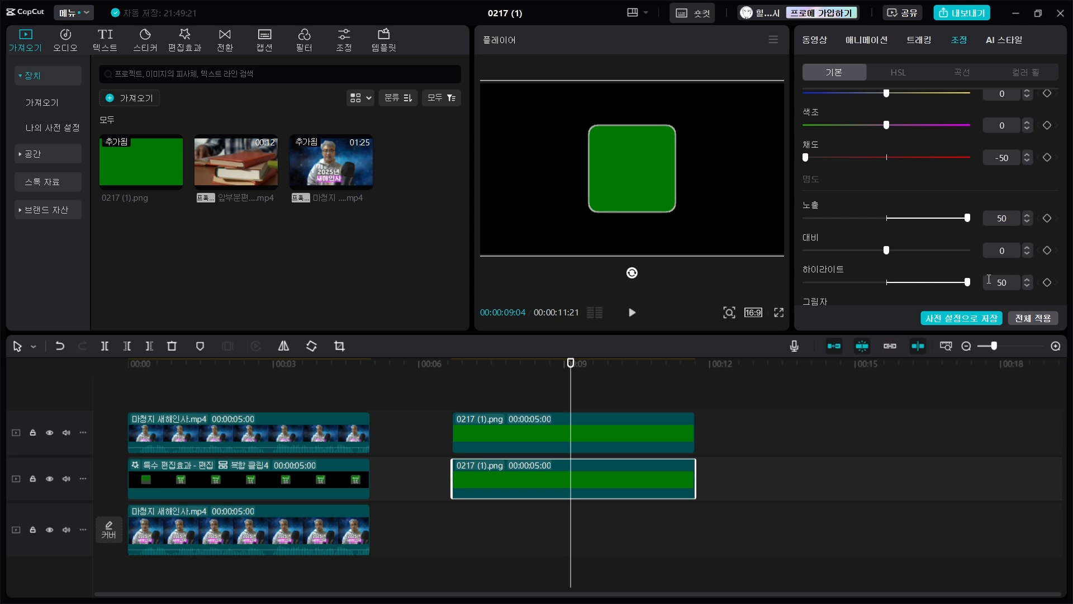
{"action": "scroll", "coordinate": [917, 255], "scroll_direction": "down", "scroll_amount": 4}
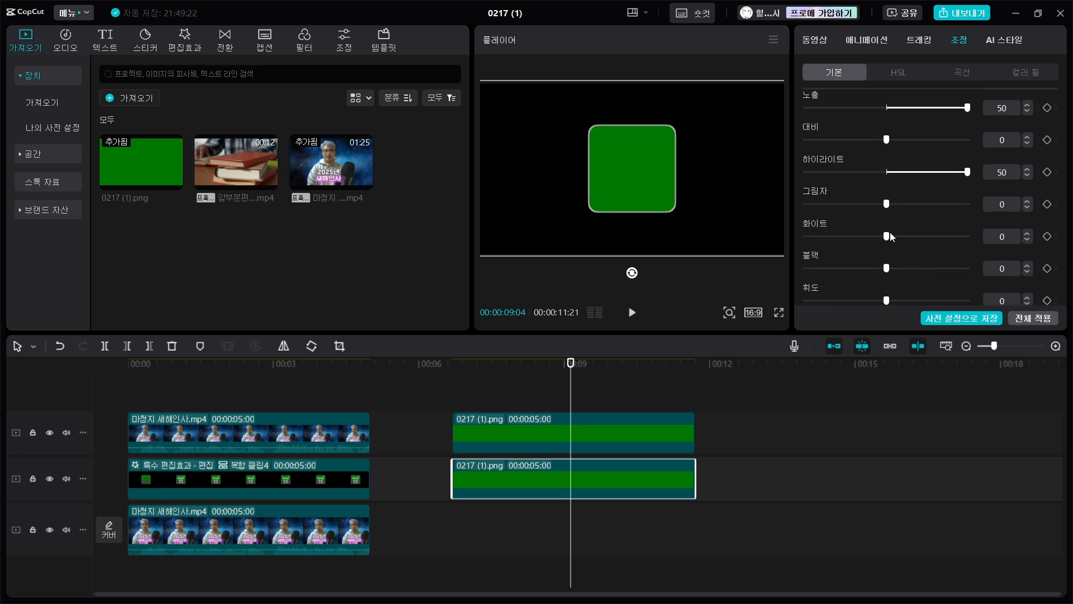
{"action": "left_click_drag", "start_coordinate": [890, 234], "coordinate": [1002, 238]}
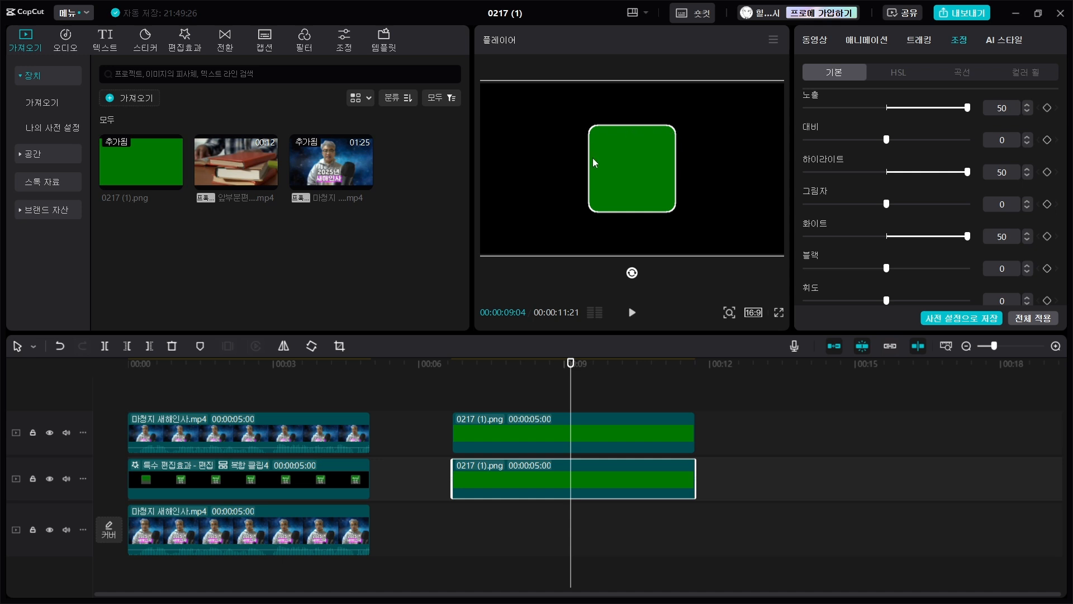
- Duplicate the upper green clip onto a new track above it at the same time position
{"action": "left_click", "coordinate": [602, 393]}
{"action": "left_click", "coordinate": [537, 475]}
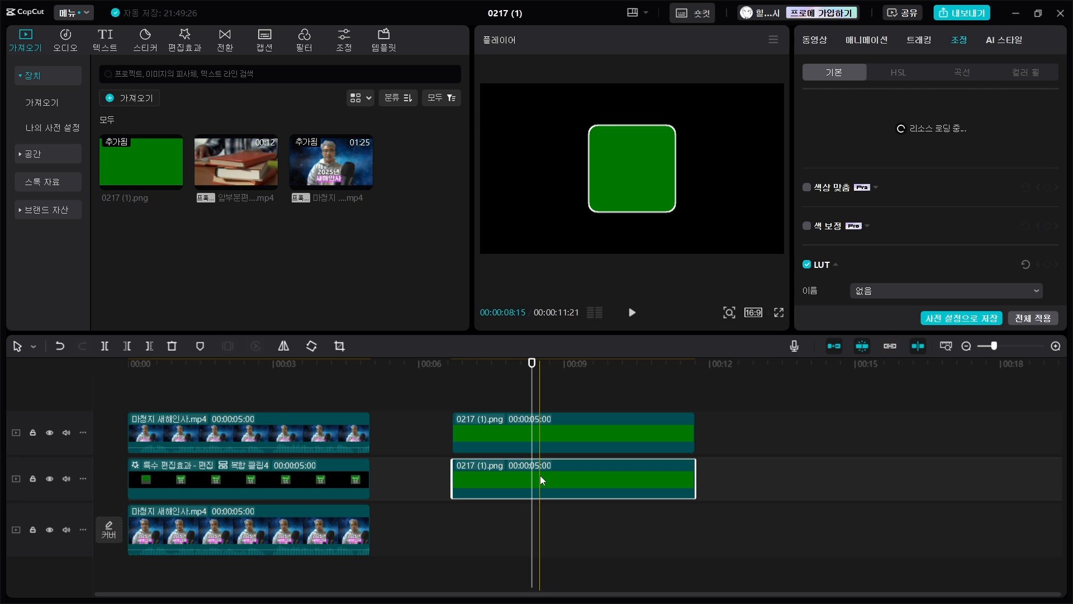
{"action": "left_click", "coordinate": [553, 423]}
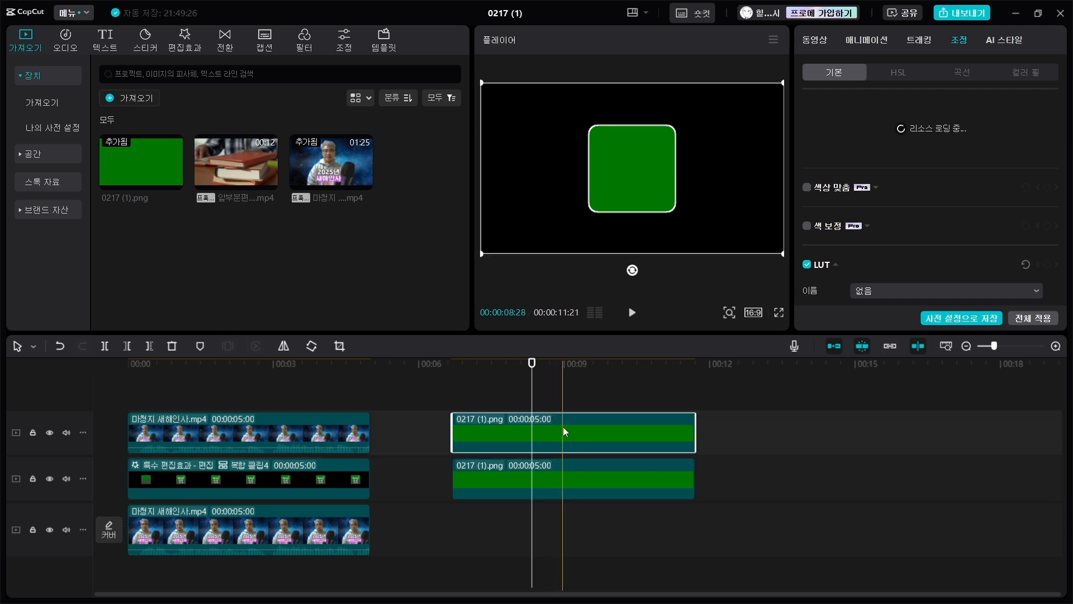
{"action": "left_click_drag", "start_coordinate": [562, 427], "coordinate": [565, 393]}
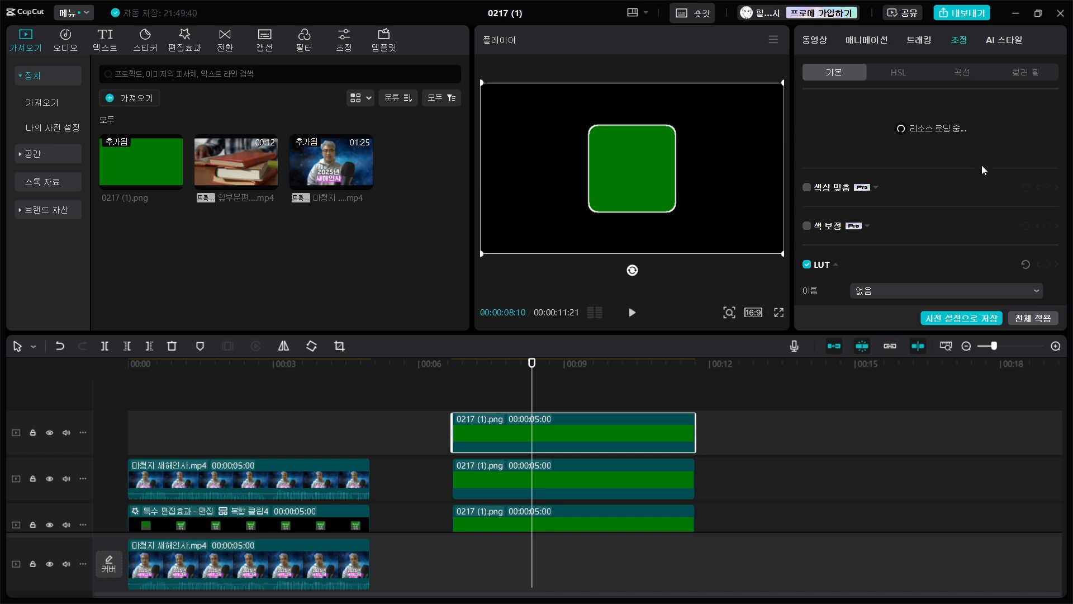
- Turn the topmost green clip dark gray by lowering its saturation to the minimum and its blacks to -11
{"action": "scroll", "coordinate": [987, 187], "scroll_direction": "down", "scroll_amount": 5}
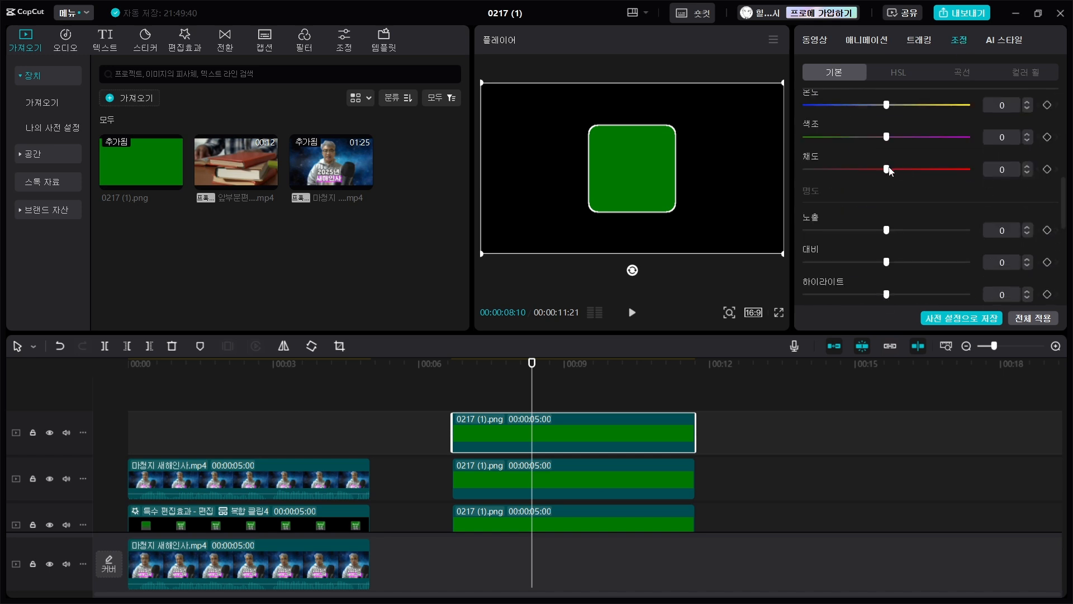
{"action": "left_click", "coordinate": [890, 169]}
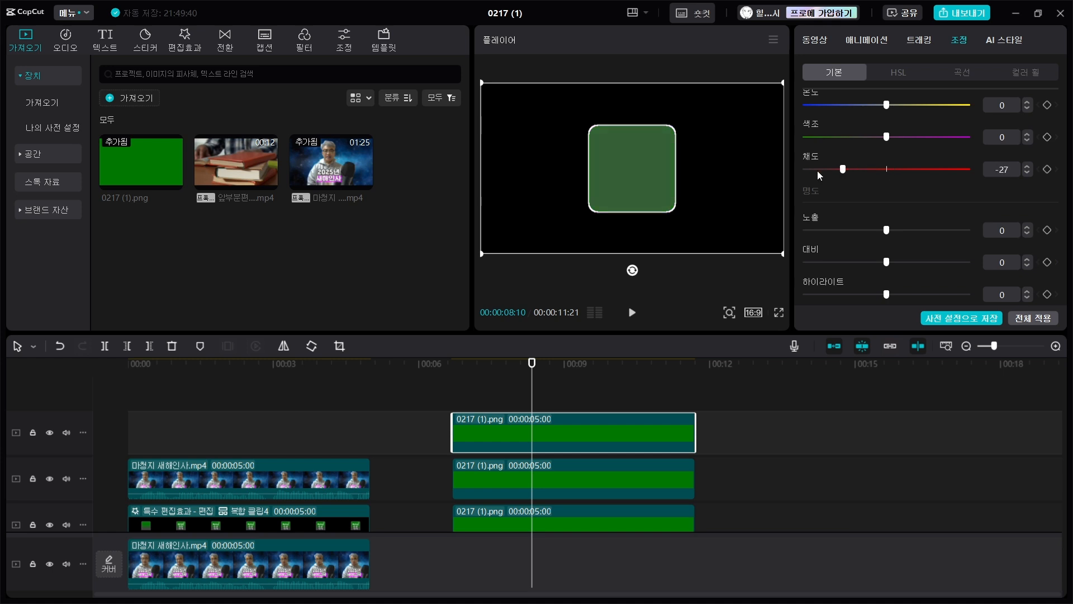
{"action": "left_click_drag", "start_coordinate": [818, 173], "coordinate": [783, 175]}
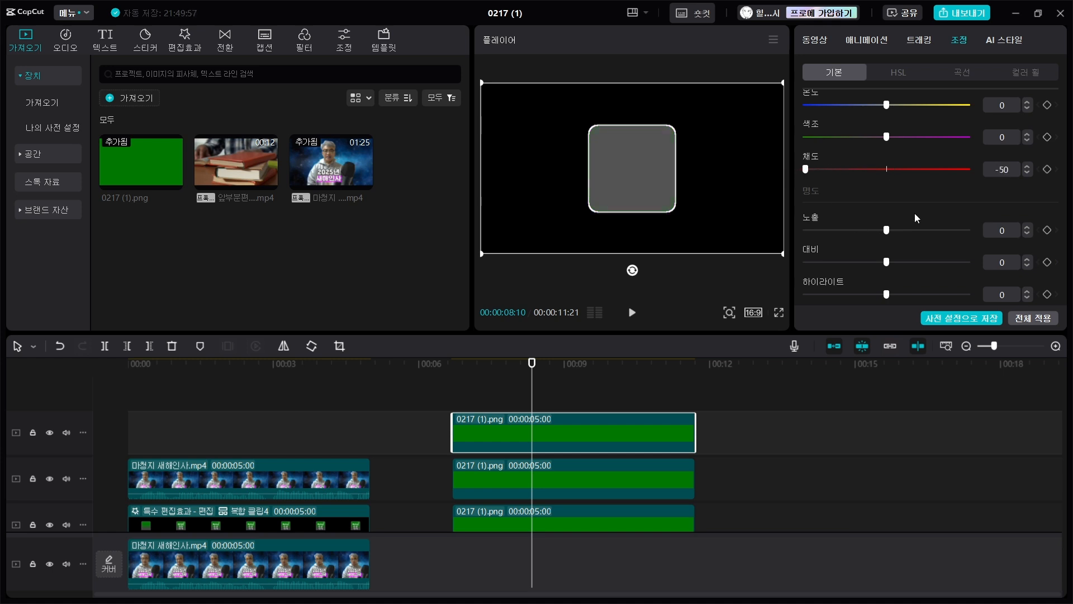
{"action": "scroll", "coordinate": [911, 224], "scroll_direction": "down", "scroll_amount": 5}
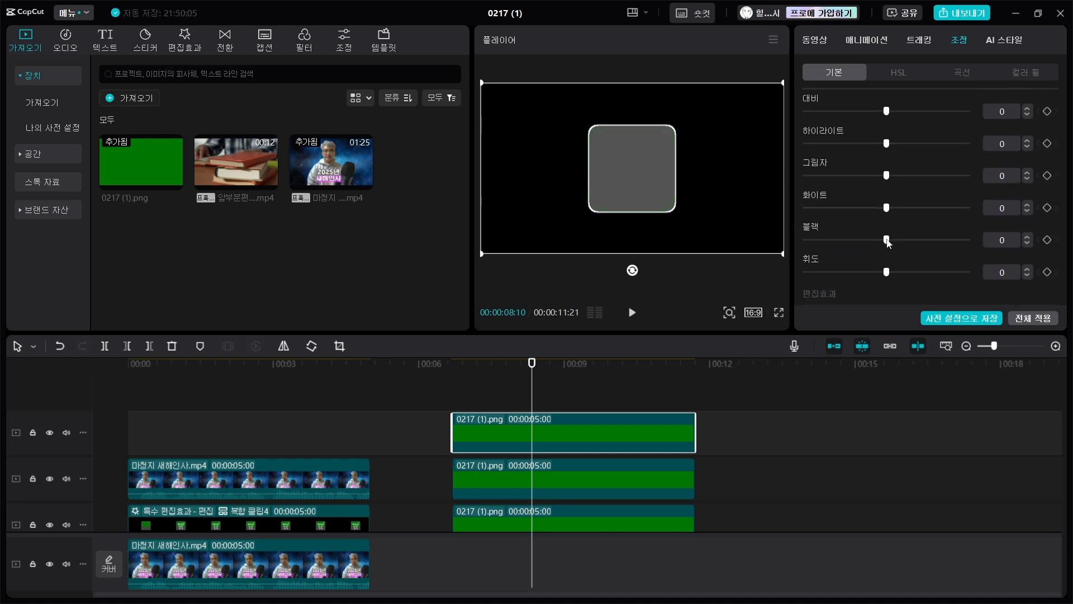
{"action": "left_click_drag", "start_coordinate": [887, 240], "coordinate": [869, 242]}
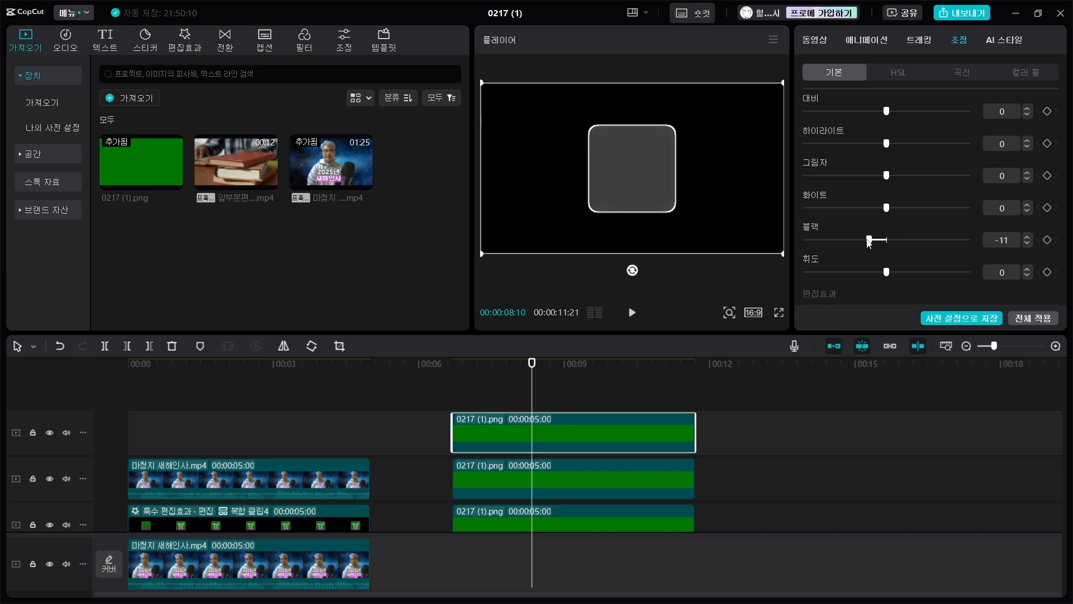
- Convert the topmost gray clip into a compound clip
{"action": "left_click", "coordinate": [577, 377]}
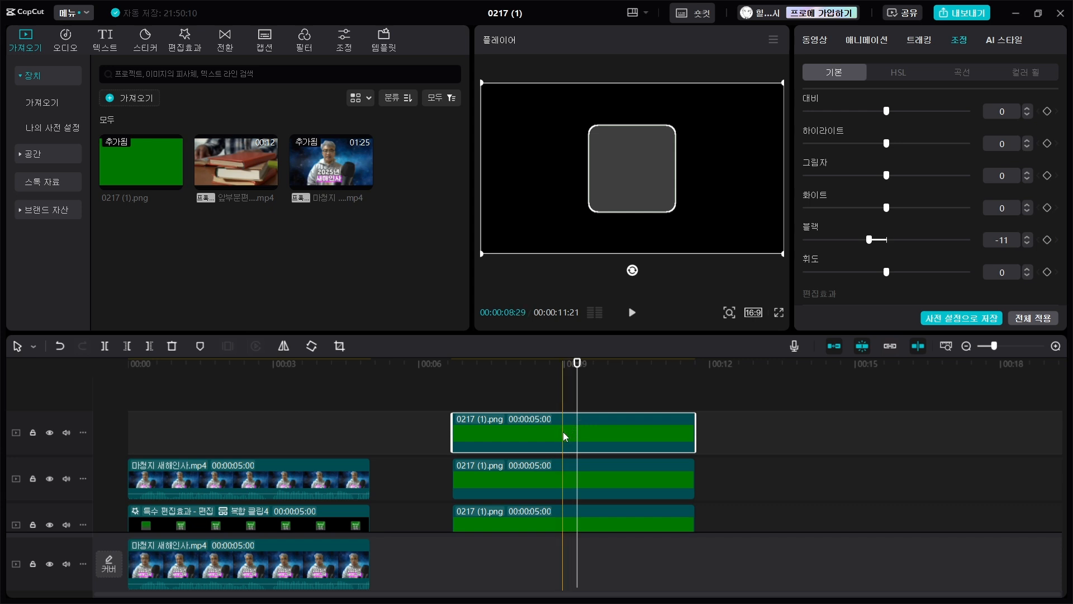
{"action": "right_click", "coordinate": [562, 432]}
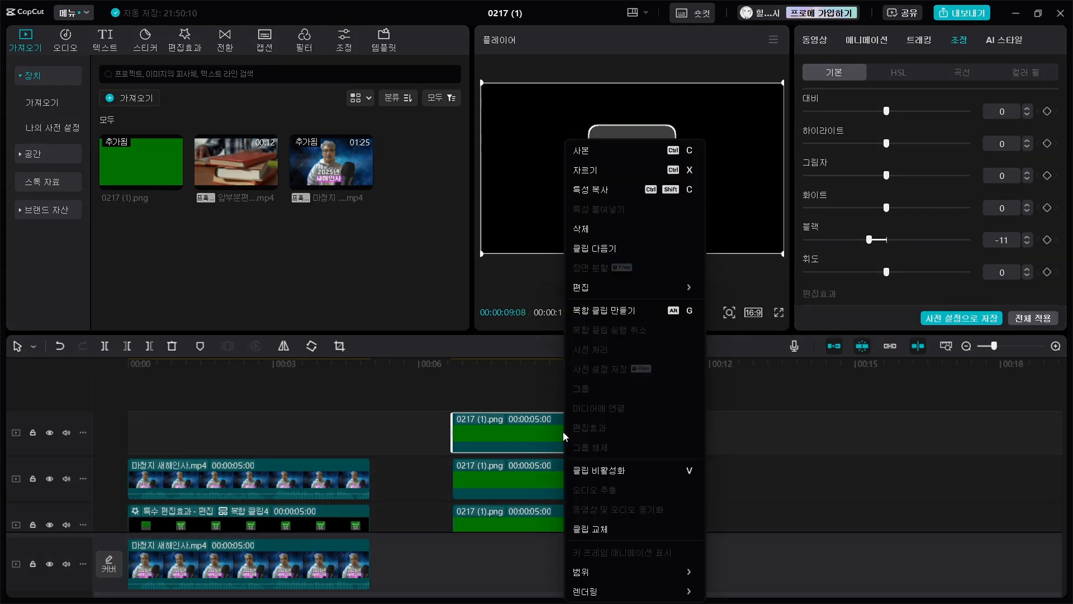
{"action": "left_click", "coordinate": [617, 309]}
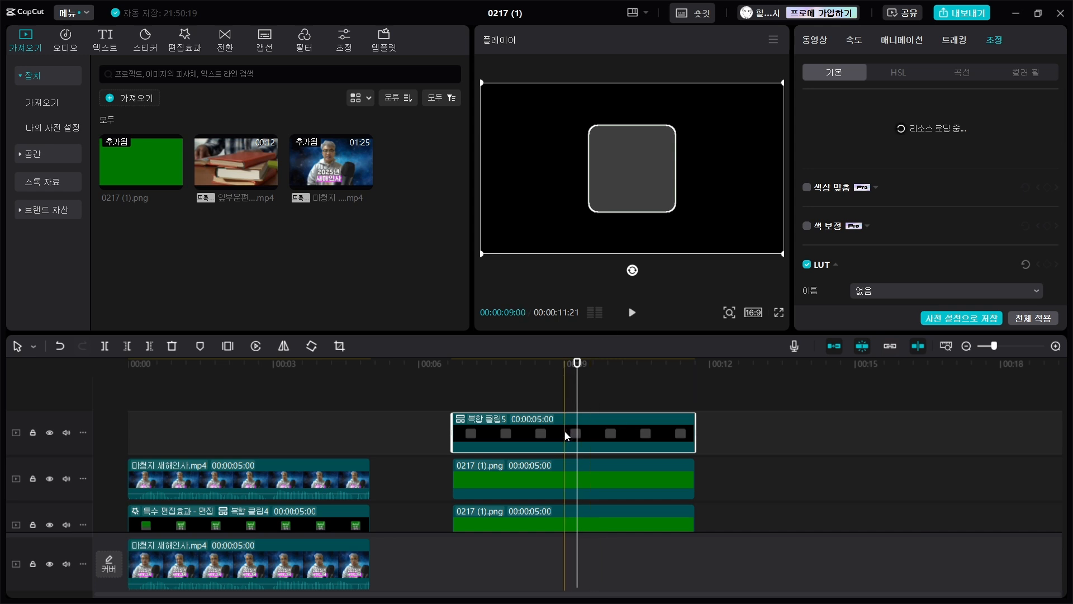
- Apply a horizontal mask (가로) to the gray compound clip, rotated 180° with a feathered edge and positioned at Y -53
{"action": "left_click", "coordinate": [815, 42]}
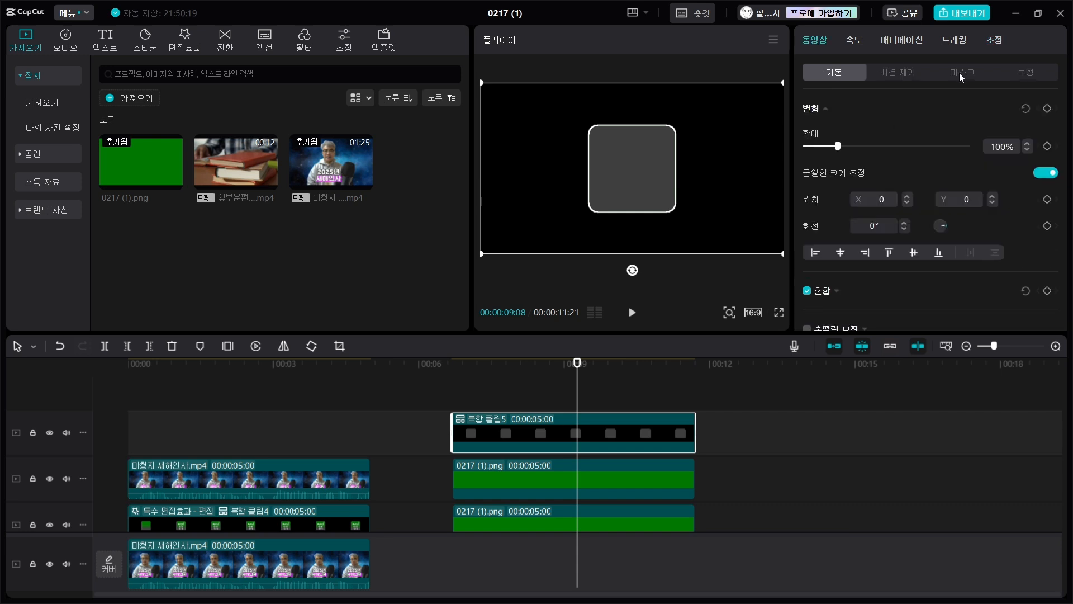
{"action": "left_click", "coordinate": [975, 69]}
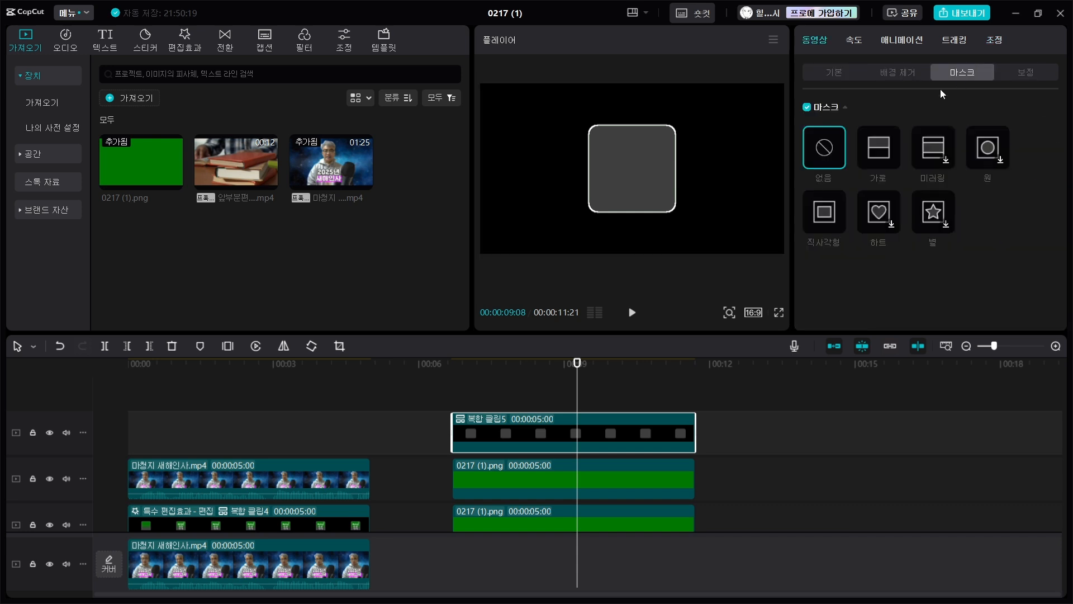
{"action": "left_click", "coordinate": [880, 151]}
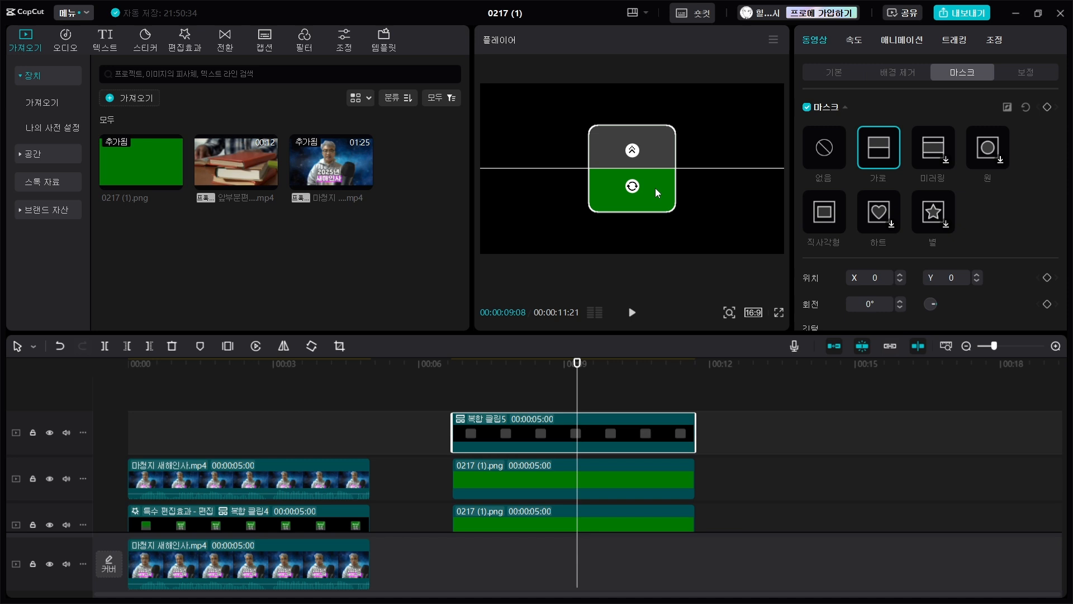
{"action": "mouse_move", "coordinate": [635, 188]}
{"action": "left_mouse_down"}
{"action": "mouse_move", "coordinate": [614, 165]}
{"action": "mouse_move", "coordinate": [620, 151]}
{"action": "mouse_move", "coordinate": [632, 153]}
{"action": "mouse_move", "coordinate": [635, 204]}
{"action": "left_mouse_up"}
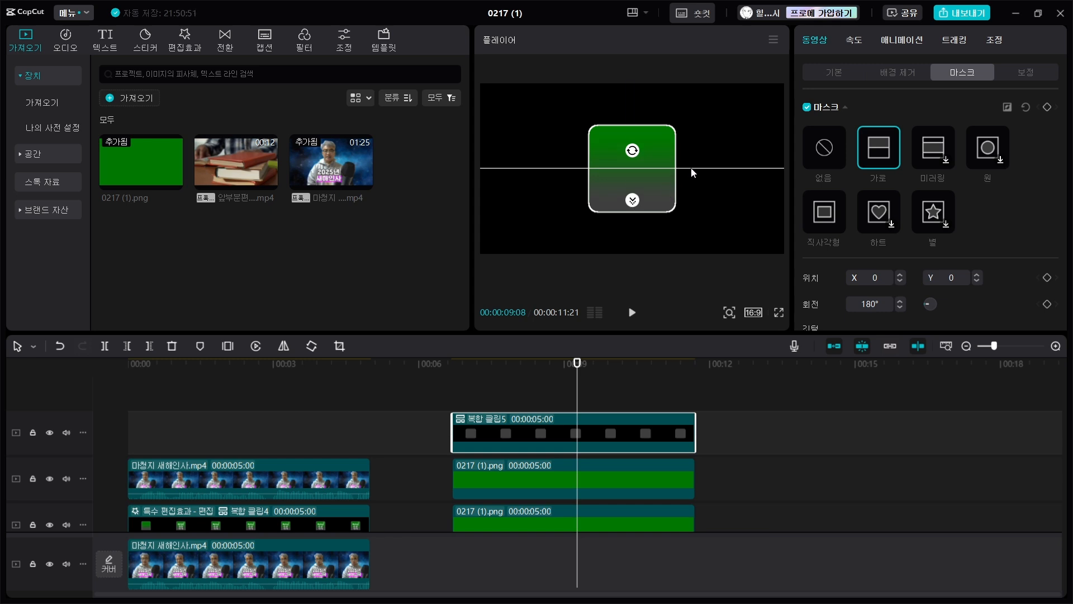
{"action": "mouse_move", "coordinate": [692, 170]}
{"action": "left_mouse_down"}
{"action": "mouse_move", "coordinate": [691, 156]}
{"action": "mouse_move", "coordinate": [691, 182]}
{"action": "left_mouse_up"}
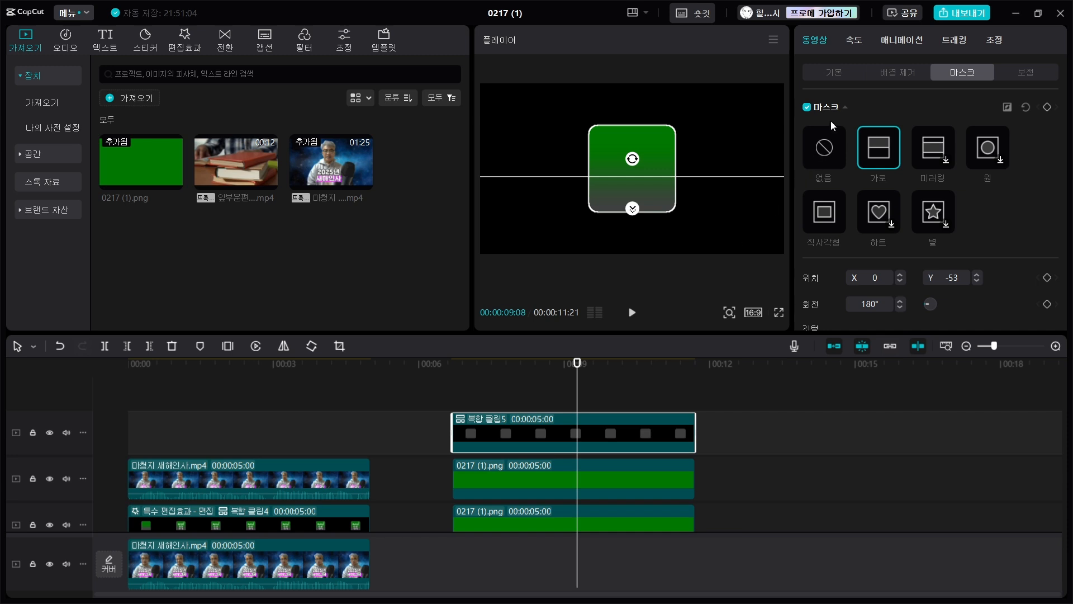
{"action": "left_click", "coordinate": [830, 72]}
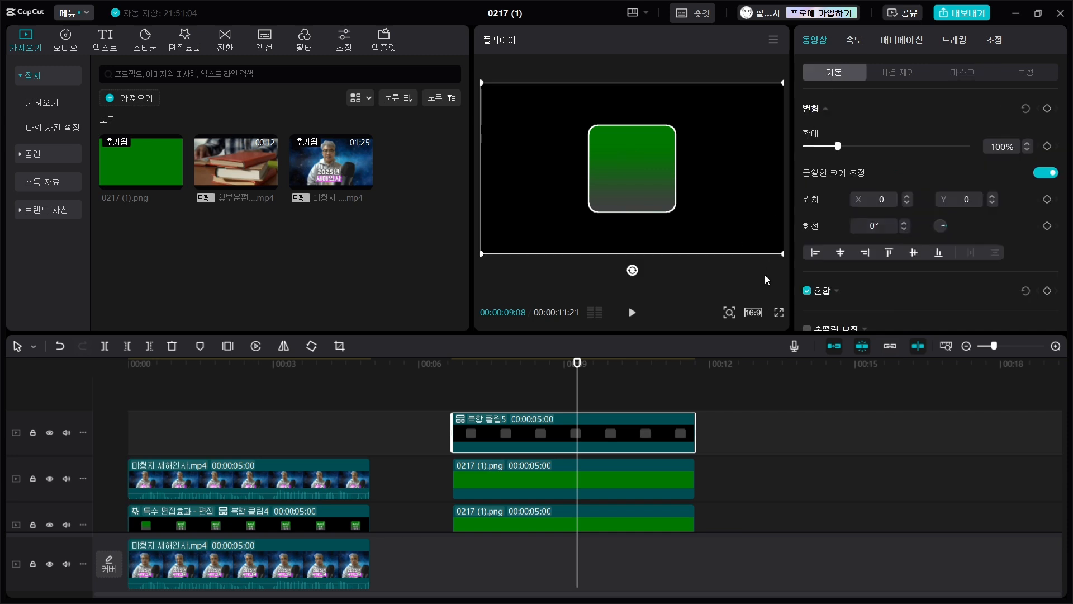
- Combine the gray compound clip and the two green clips beneath it into a single compound clip
{"action": "scroll", "coordinate": [727, 469], "scroll_direction": "down", "scroll_amount": 1}
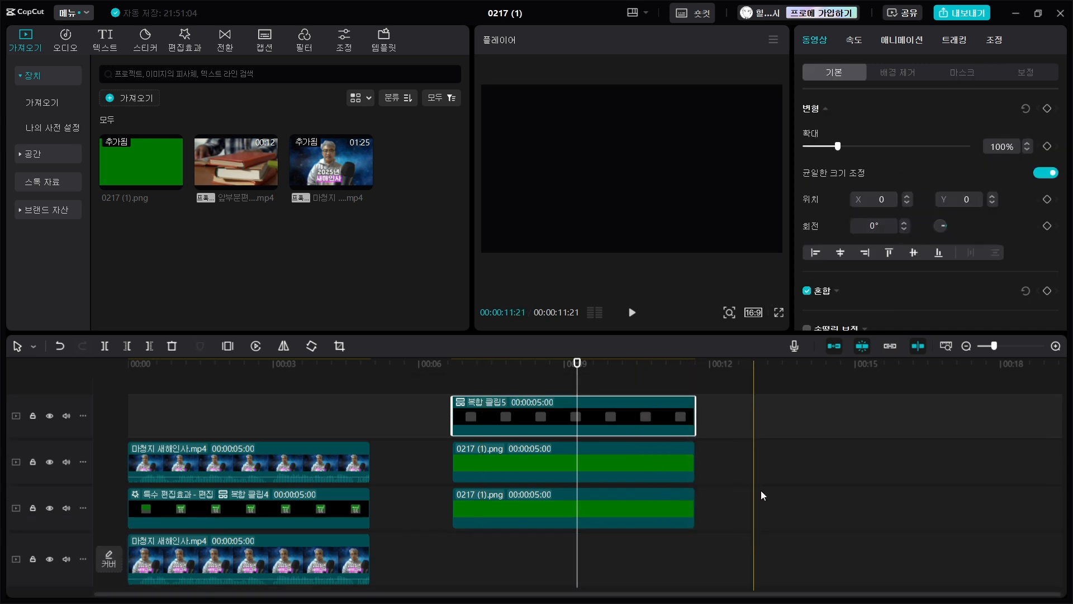
{"action": "left_click_drag", "start_coordinate": [773, 518], "coordinate": [604, 404]}
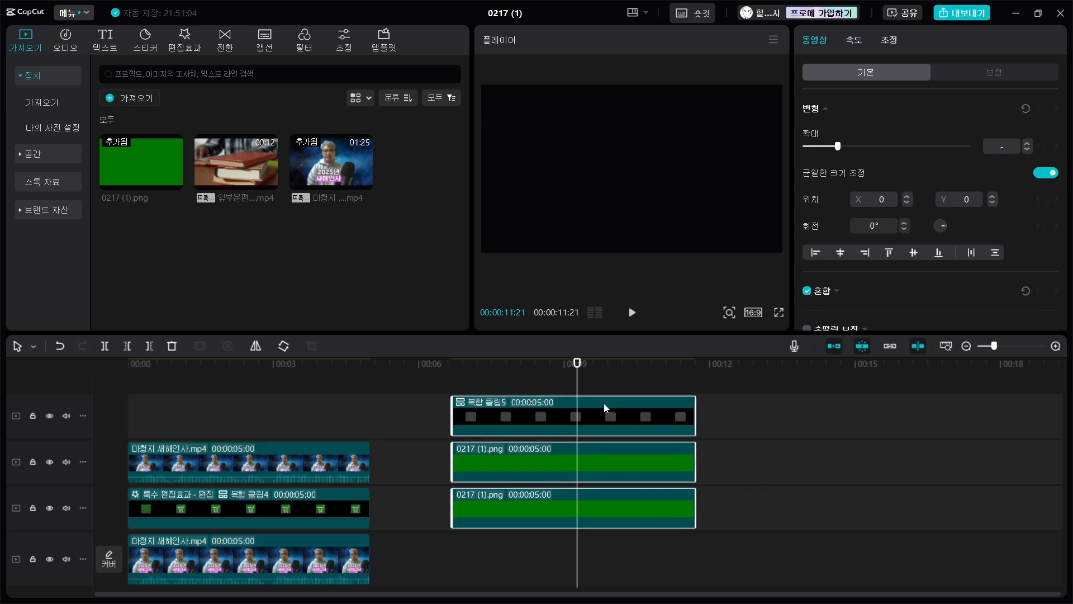
{"action": "right_click", "coordinate": [602, 409]}
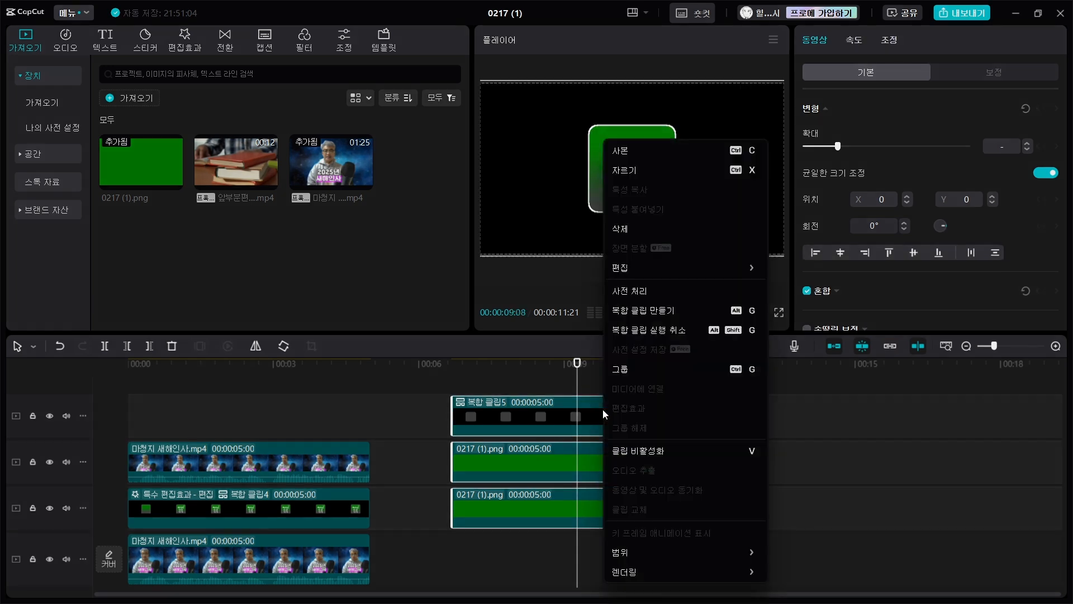
{"action": "left_click", "coordinate": [658, 313]}
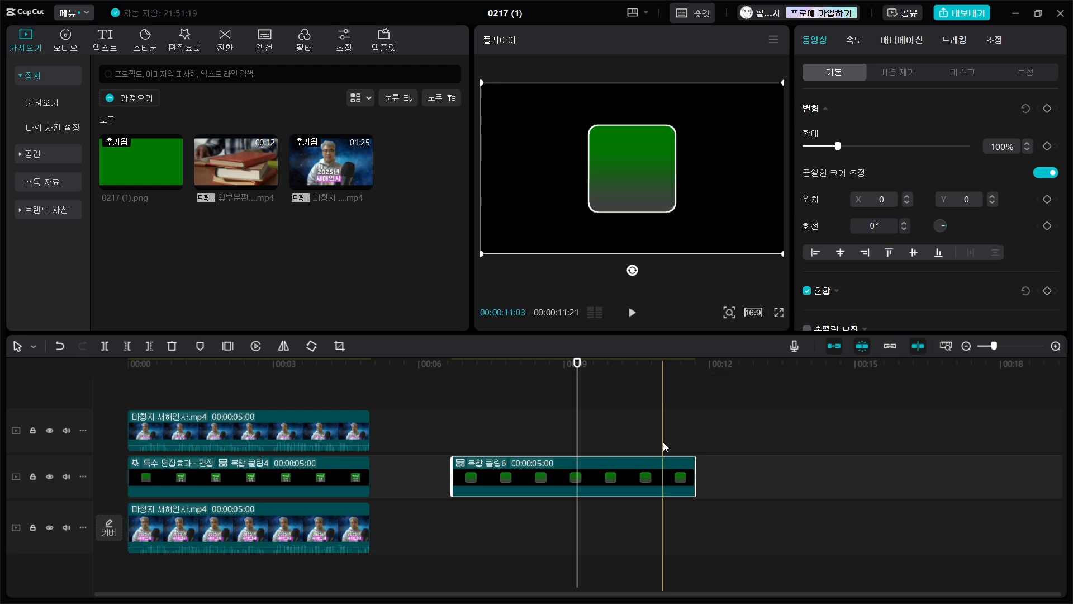
- Add a default text clip (기본 텍스트) on a track above the new compound clip, spanning the same duration
{"action": "left_click", "coordinate": [602, 483]}
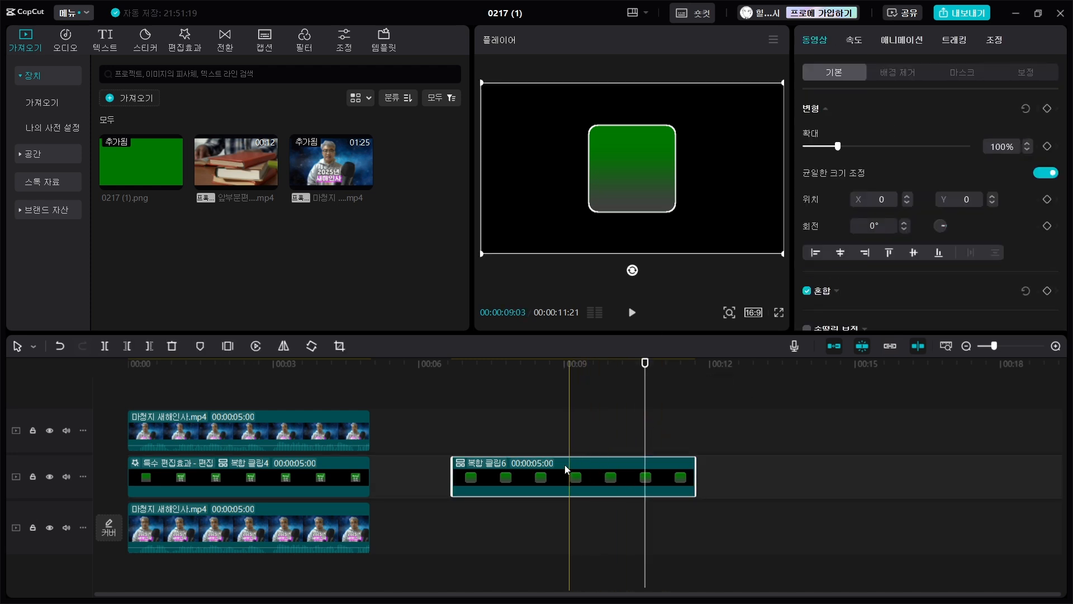
{"action": "left_click", "coordinate": [105, 40]}
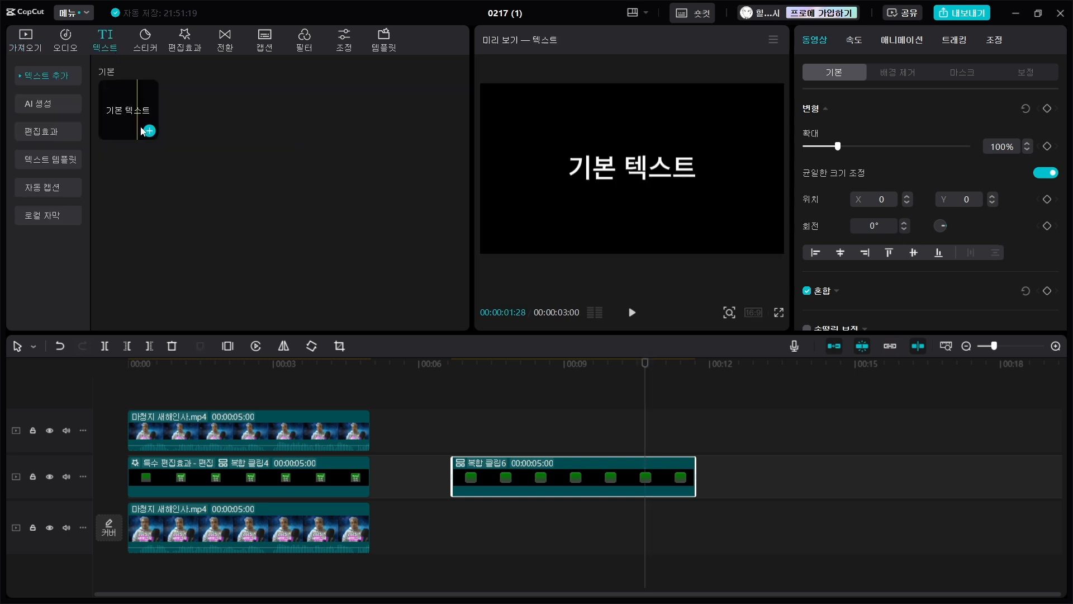
{"action": "left_click_drag", "start_coordinate": [150, 131], "coordinate": [690, 398]}
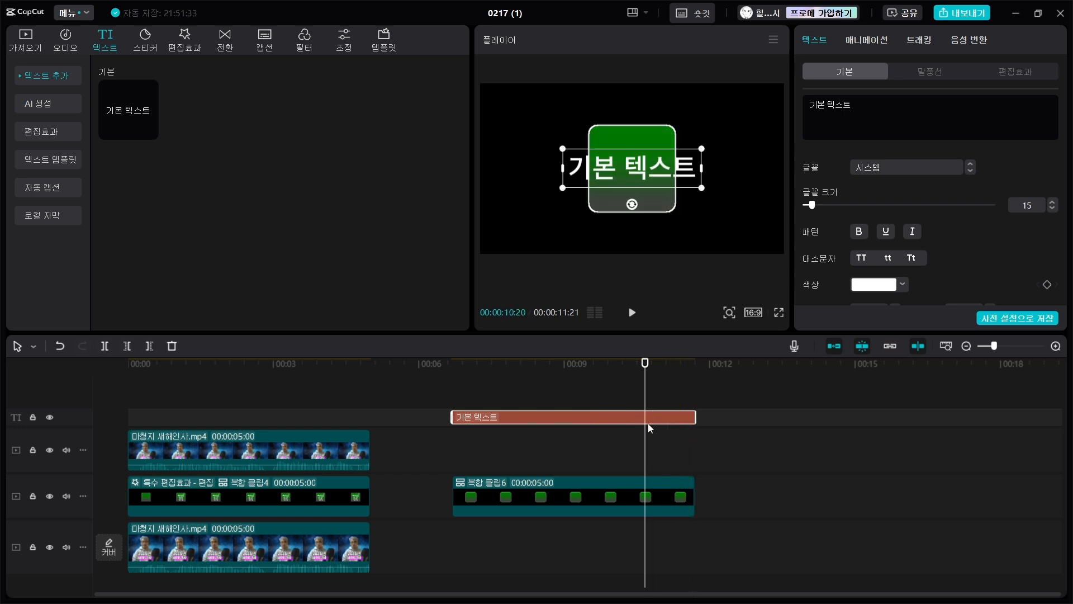
- Replace the default text with 마음으로, 청소년 and 지도사 on three lines and fit it inside the green square
{"action": "left_click", "coordinate": [849, 106]}
{"action": "key", "text": "ctrl+a"}
{"action": "type", "text": "마음으로"}
{"action": "key", "text": "Return"}
{"action": "type", "text": "청"}
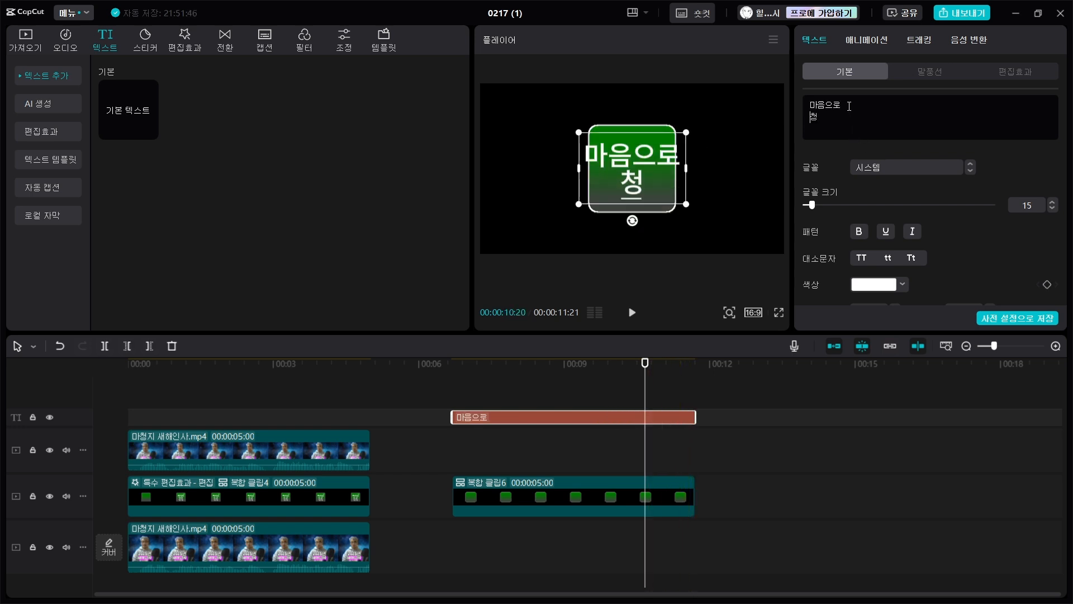
{"action": "type", "text": "소년"}
{"action": "key", "text": "Return"}
{"action": "type", "text": "지도사"}
{"action": "left_click", "coordinate": [648, 187]}
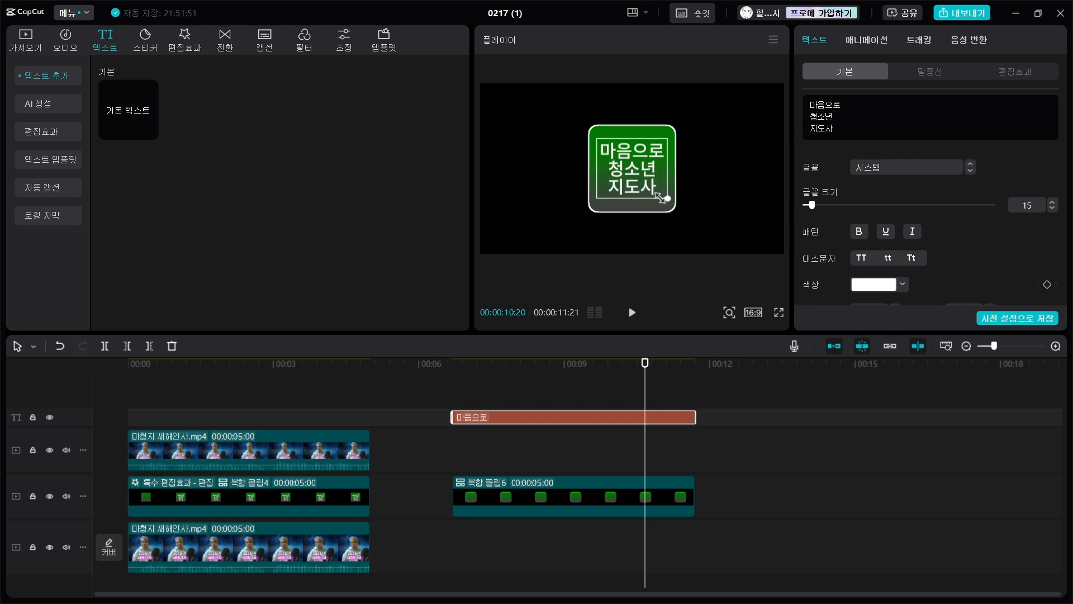
{"action": "left_click_drag", "start_coordinate": [648, 188], "coordinate": [647, 191]}
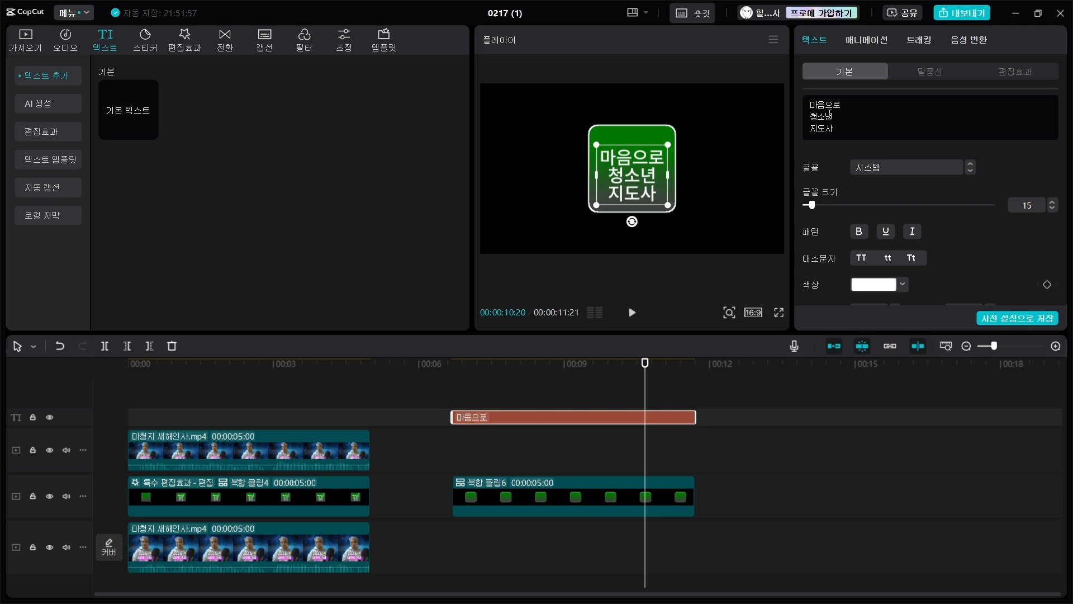
- Set the label's font to 가나초콜릿, apply a white-outlined word-art effect and enlarge the label slightly inside the square
{"action": "left_click", "coordinate": [931, 167]}
{"action": "scroll", "coordinate": [922, 223], "scroll_direction": "up", "scroll_amount": 2}
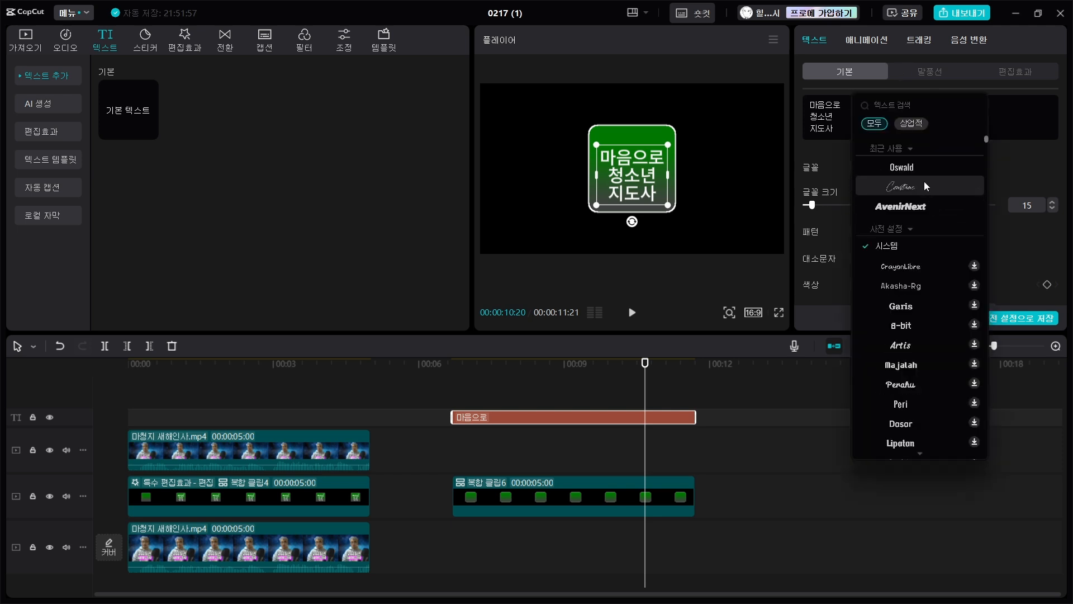
{"action": "scroll", "coordinate": [924, 187], "scroll_direction": "down", "scroll_amount": 1}
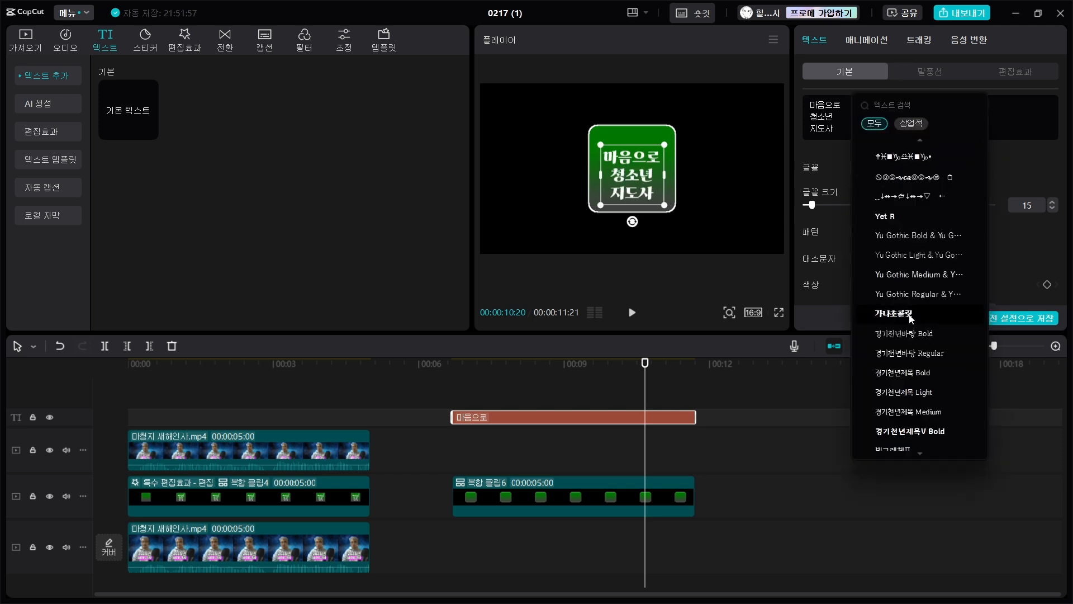
{"action": "left_click", "coordinate": [910, 316]}
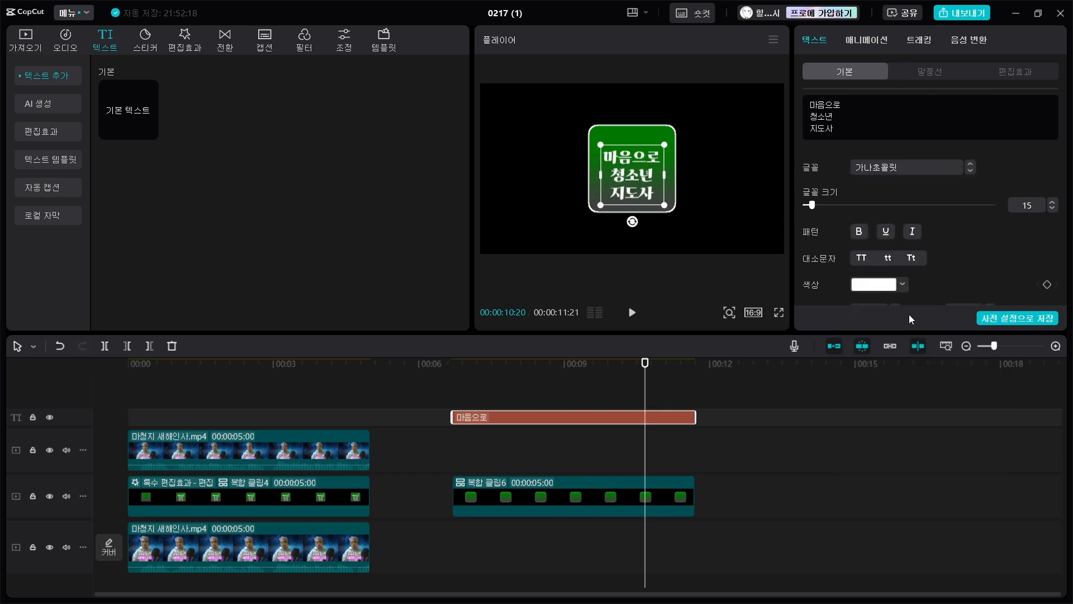
{"action": "left_click", "coordinate": [1025, 71]}
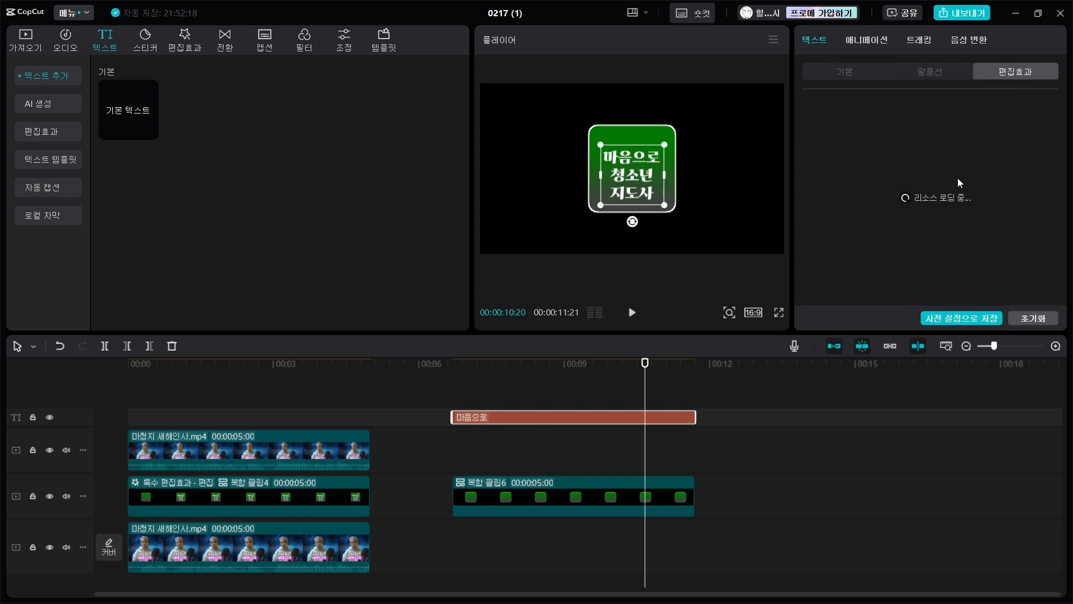
{"action": "left_click", "coordinate": [933, 199]}
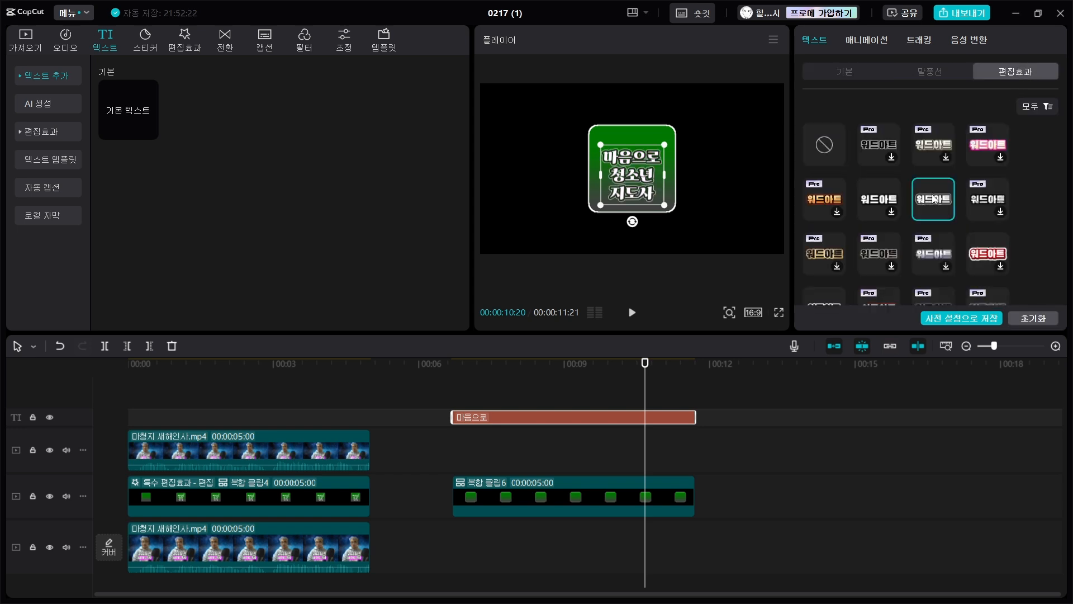
{"action": "left_click_drag", "start_coordinate": [665, 205], "coordinate": [670, 208]}
{"action": "left_click", "coordinate": [683, 280]}
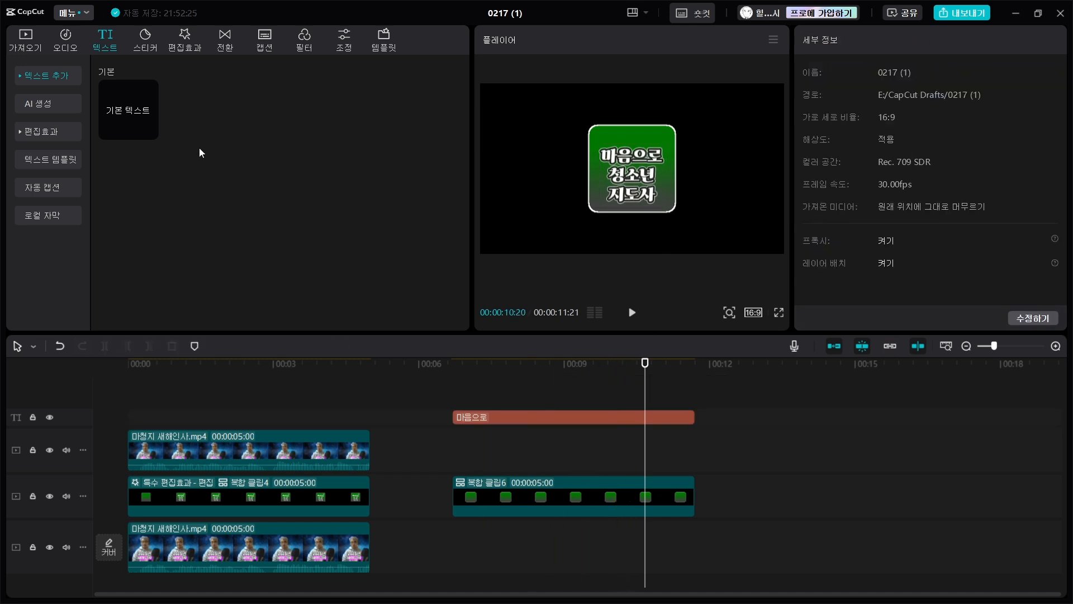
- Add a default text clip above the label, spanning the same duration, and replace its text with underscores forming a line
{"action": "left_click", "coordinate": [149, 131]}
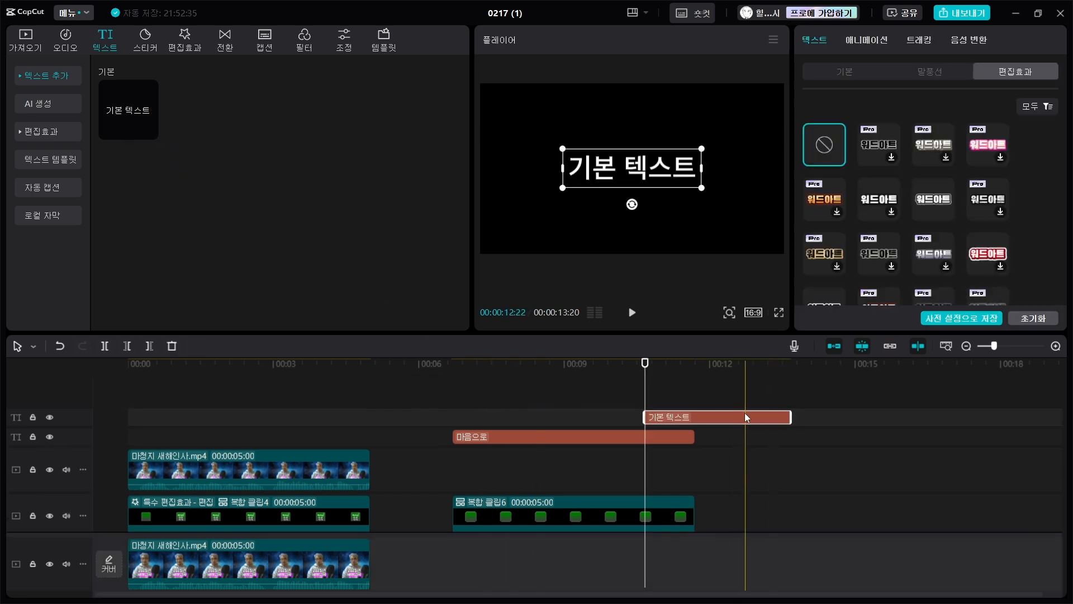
{"action": "left_click_drag", "start_coordinate": [744, 412], "coordinate": [597, 412]}
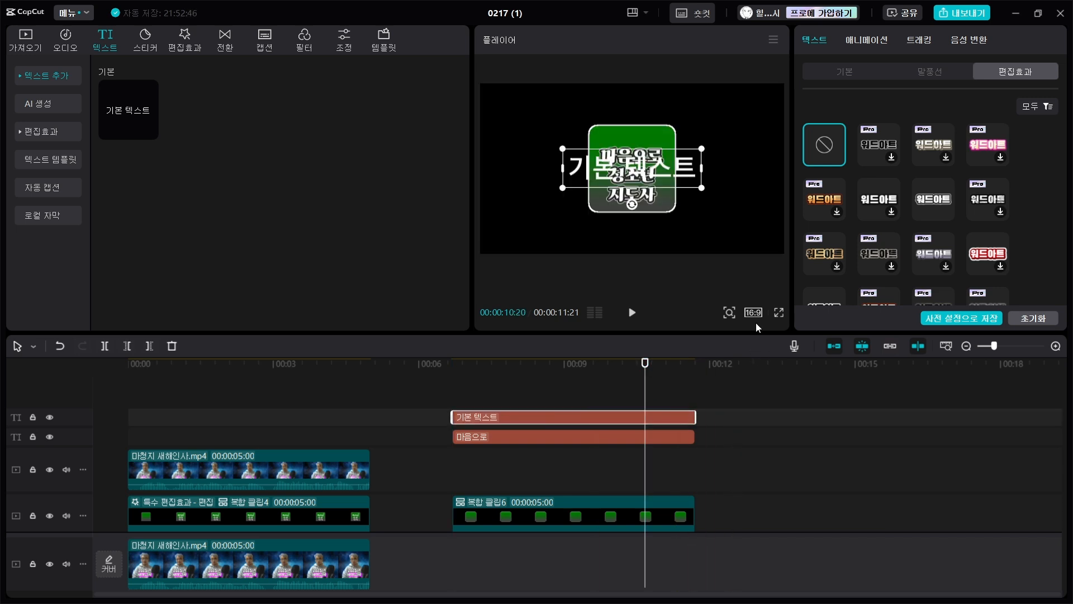
{"action": "left_click", "coordinate": [854, 77]}
{"action": "left_click", "coordinate": [866, 114]}
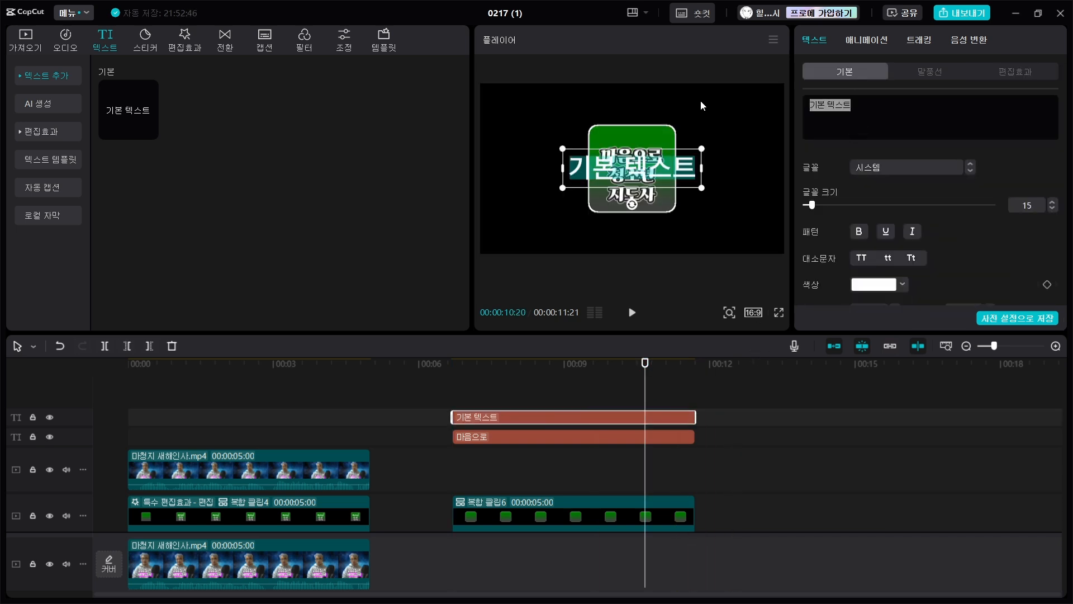
{"action": "type", "text": "_______"}
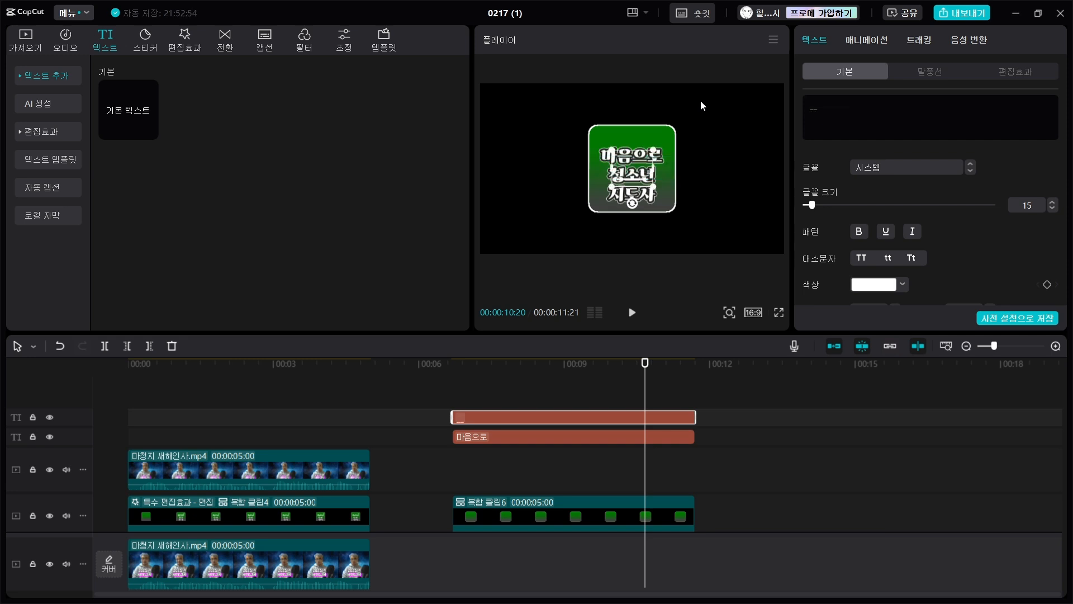
{"action": "type", "text": "_"}
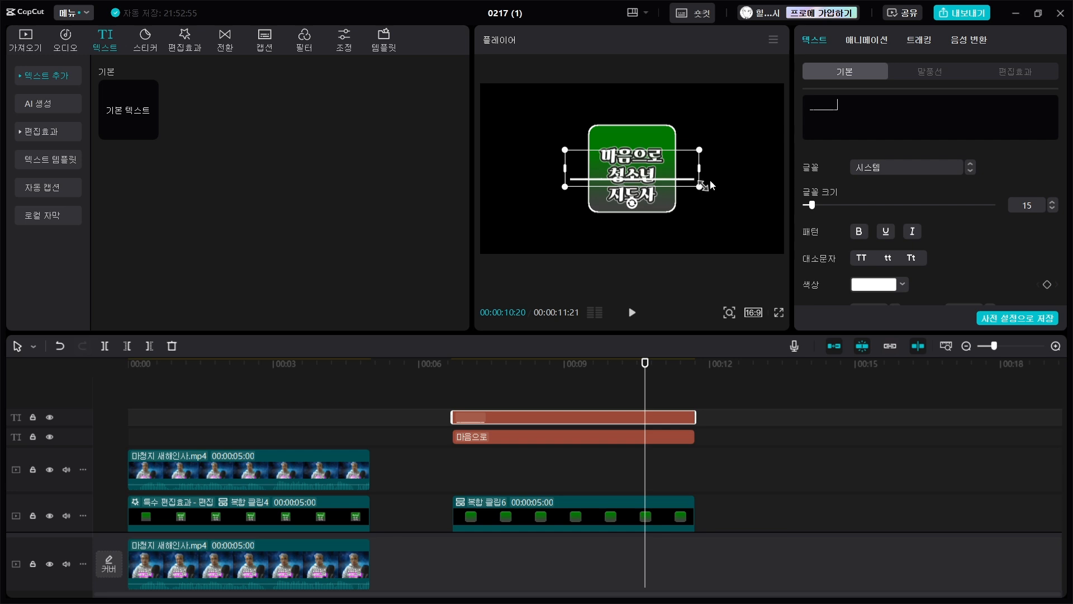
{"action": "key", "text": "BackSpace"}
{"action": "key", "text": "BackSpace"}
{"action": "key", "text": "BackSpace"}
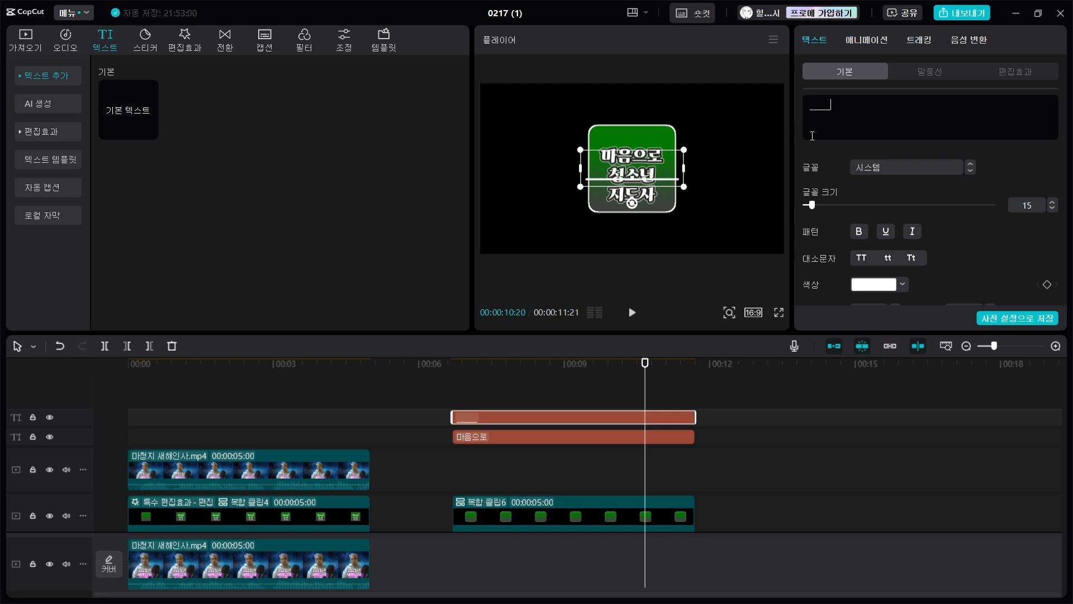
- Place the underscore line above the label near the square's upper edge and shorten it by one underscore
{"action": "left_click_drag", "start_coordinate": [652, 180], "coordinate": [654, 141]}
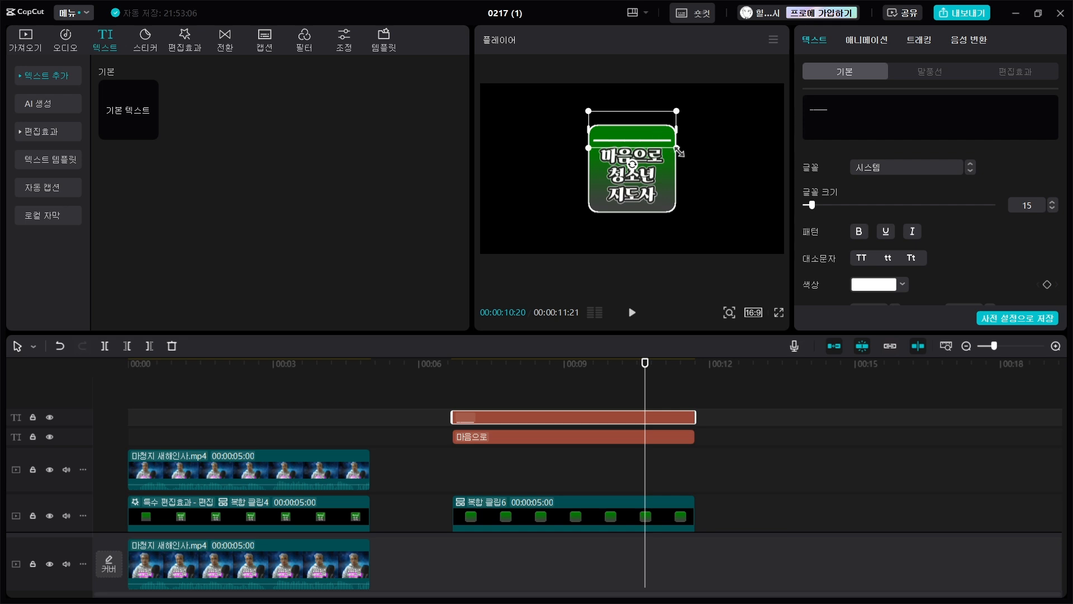
{"action": "key", "text": "BackSpace"}
{"action": "mouse_move", "coordinate": [623, 141]}
{"action": "left_mouse_down"}
{"action": "mouse_move", "coordinate": [602, 142]}
{"action": "mouse_move", "coordinate": [628, 141]}
{"action": "left_mouse_up"}
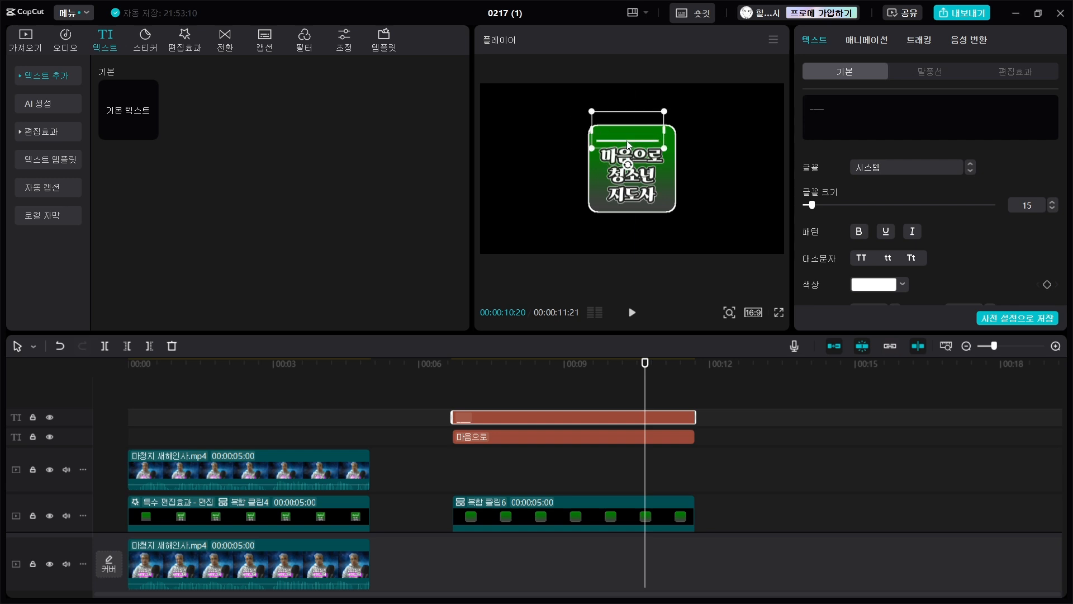
{"action": "left_click", "coordinate": [750, 186]}
{"action": "left_click", "coordinate": [716, 281]}
- Add one more default text clip on the topmost track, spanning the same duration as the other text clips
{"action": "left_click_drag", "start_coordinate": [645, 363], "coordinate": [566, 363]}
{"action": "mouse_move", "coordinate": [147, 109]}
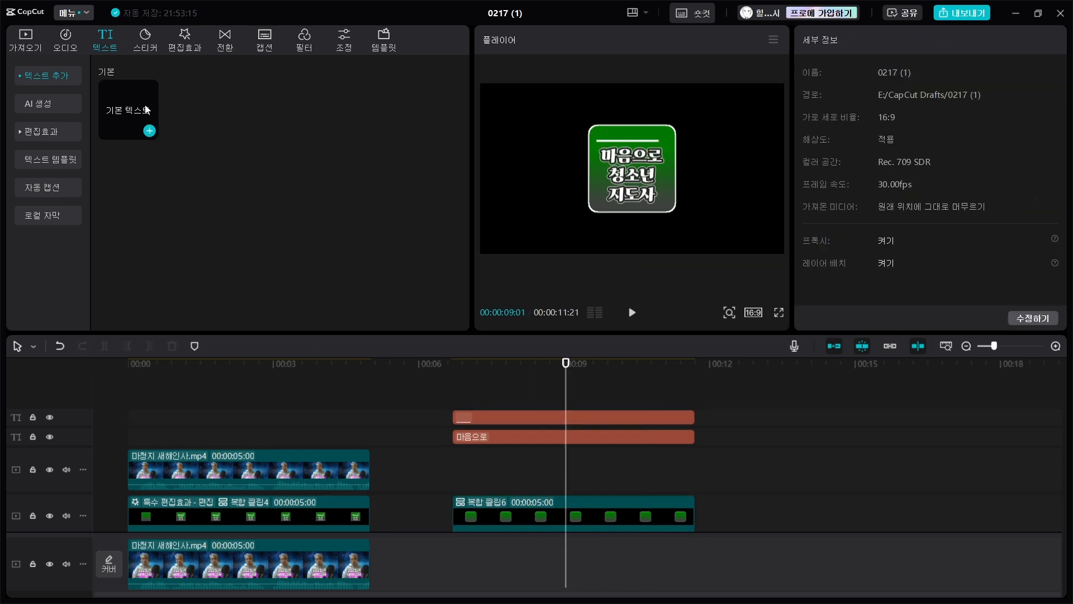
{"action": "double_click", "coordinate": [149, 131]}
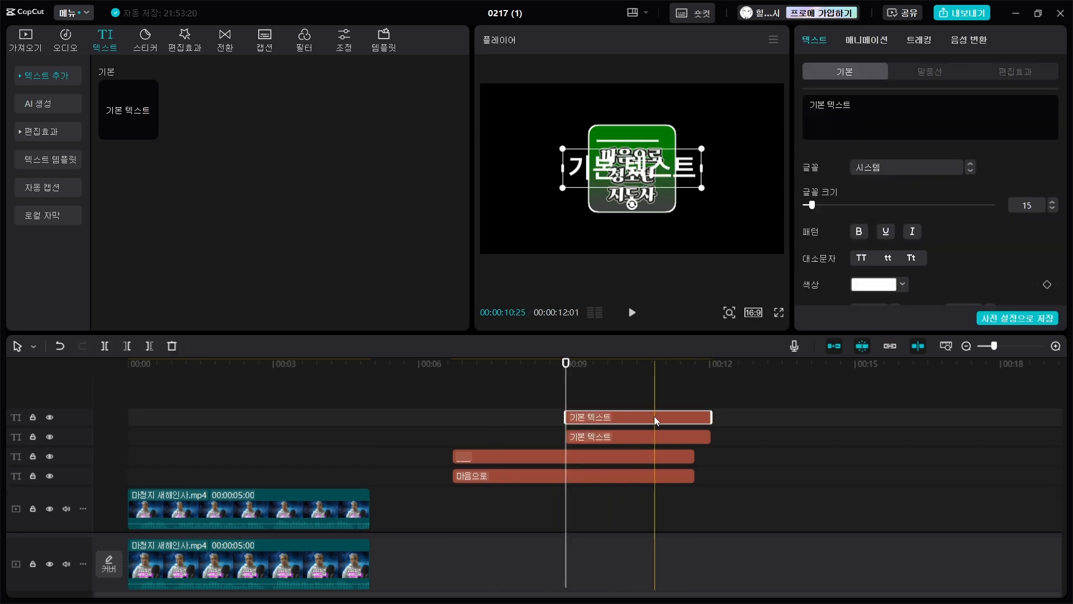
{"action": "key", "text": "Delete"}
{"action": "left_click_drag", "start_coordinate": [655, 416], "coordinate": [695, 419]}
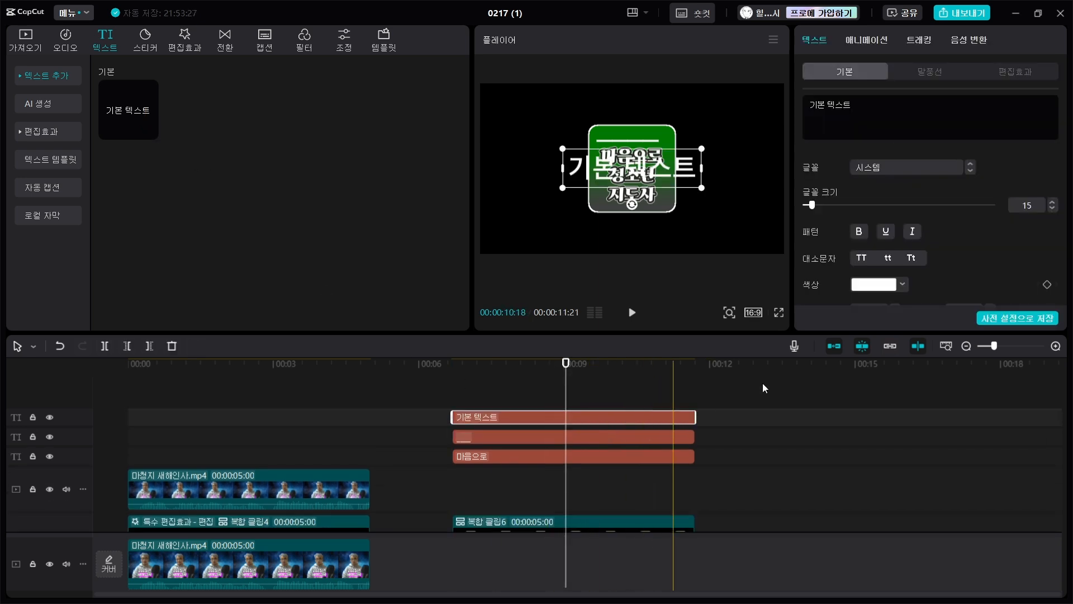
- Replace the topmost clip's text with a period and place it at the right end of the white line
{"action": "left_click", "coordinate": [852, 105]}
{"action": "key", "text": "BackSpace"}
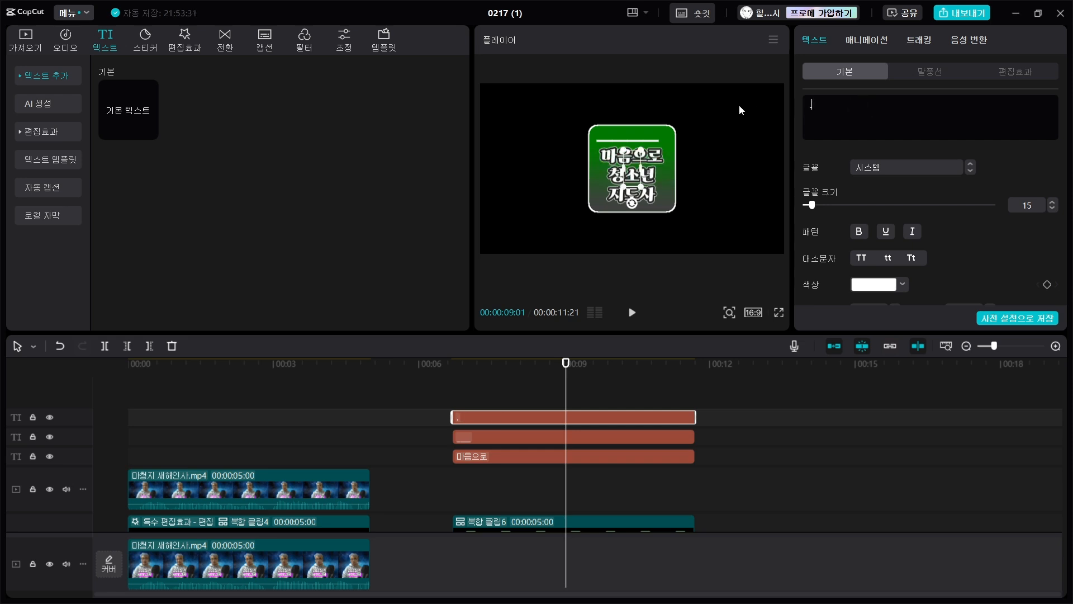
{"action": "type", "text": "."}
{"action": "left_click_drag", "start_coordinate": [641, 149], "coordinate": [667, 127]}
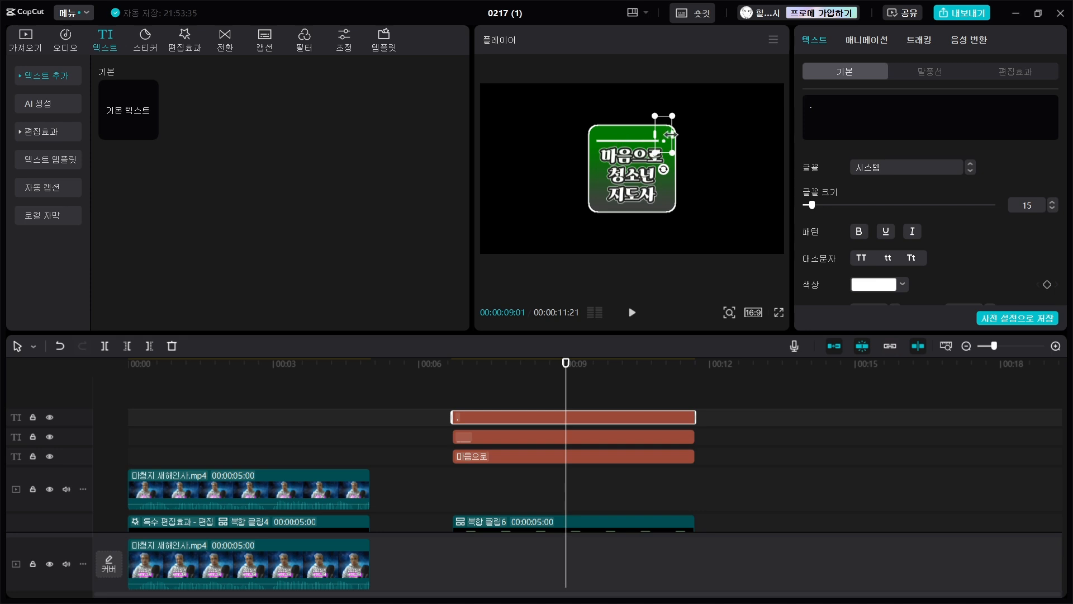
- Set the font of the period text to Oswald
{"action": "left_click", "coordinate": [880, 167]}
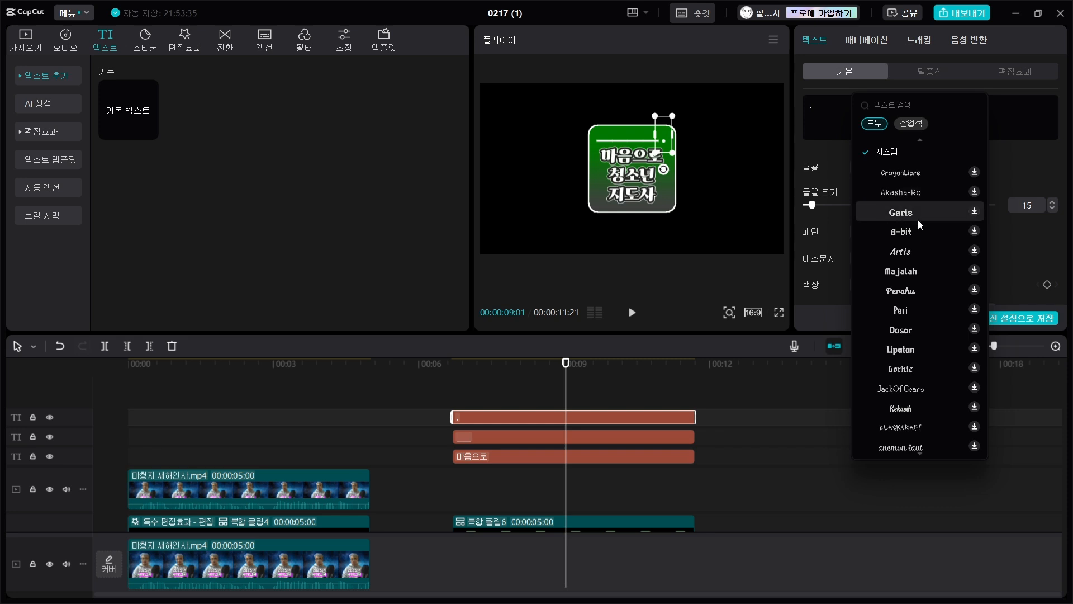
{"action": "scroll", "coordinate": [940, 326], "scroll_direction": "down", "scroll_amount": 2}
{"action": "scroll", "coordinate": [945, 328], "scroll_direction": "down", "scroll_amount": 5}
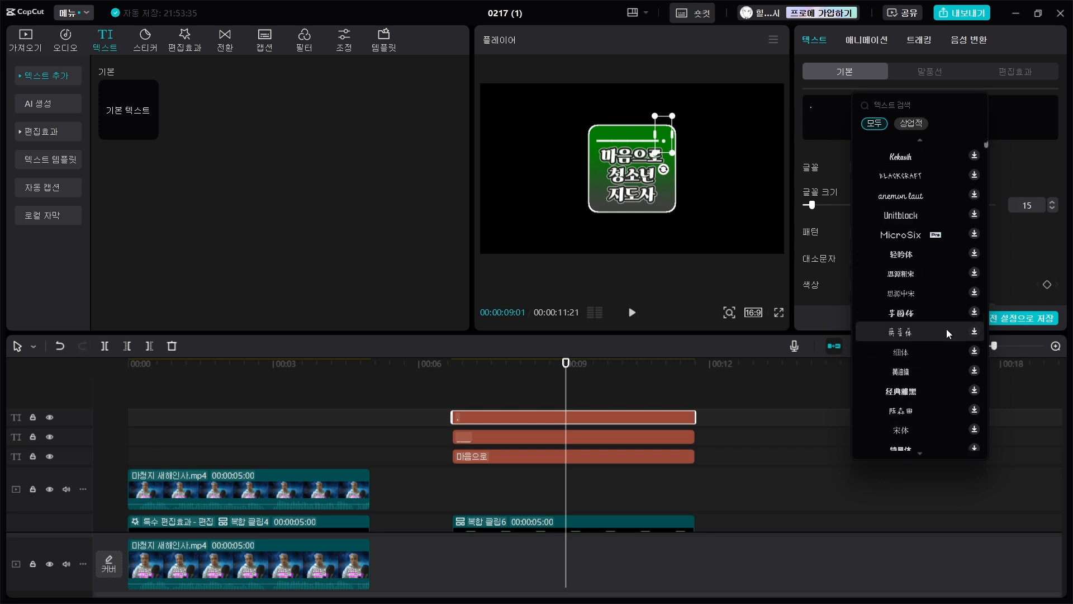
{"action": "scroll", "coordinate": [947, 324], "scroll_direction": "down", "scroll_amount": 5}
{"action": "scroll", "coordinate": [947, 318], "scroll_direction": "down", "scroll_amount": 5}
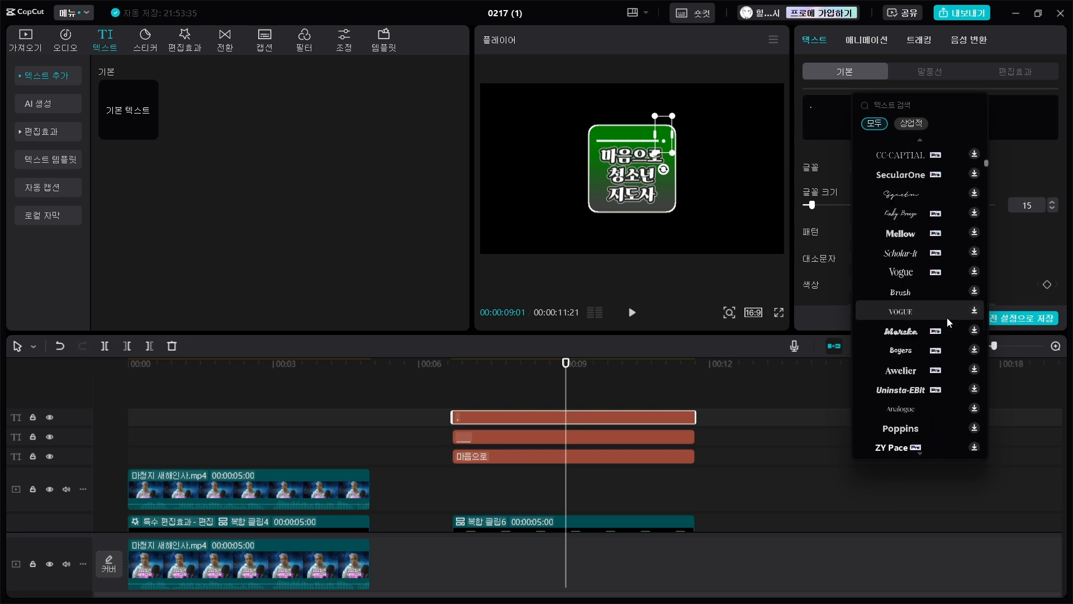
{"action": "scroll", "coordinate": [943, 347], "scroll_direction": "down", "scroll_amount": 4}
{"action": "left_click", "coordinate": [940, 387]}
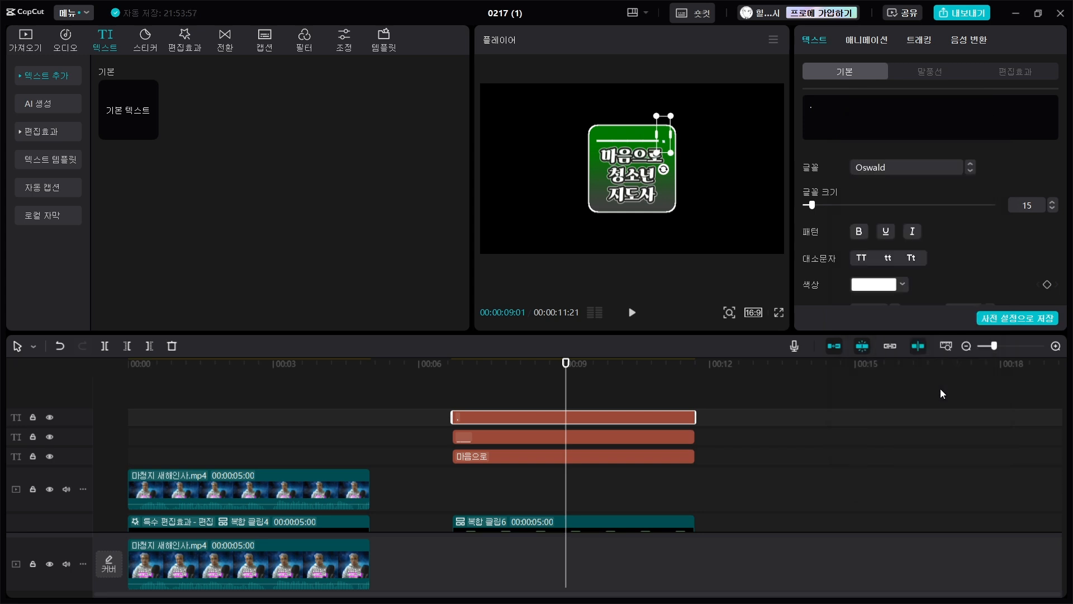
- Enlarge the square period, rotate it into a diamond and place it at the right end of the line
{"action": "left_click_drag", "start_coordinate": [683, 169], "coordinate": [697, 186]}
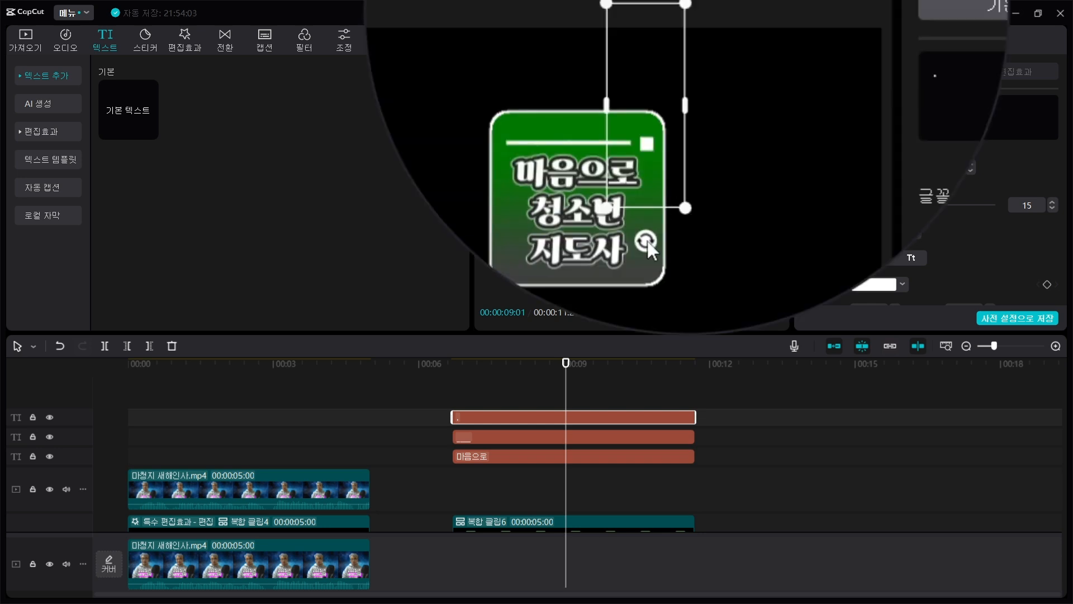
{"action": "left_click_drag", "start_coordinate": [647, 240], "coordinate": [729, 196]}
{"action": "left_click_drag", "start_coordinate": [683, 139], "coordinate": [652, 149]}
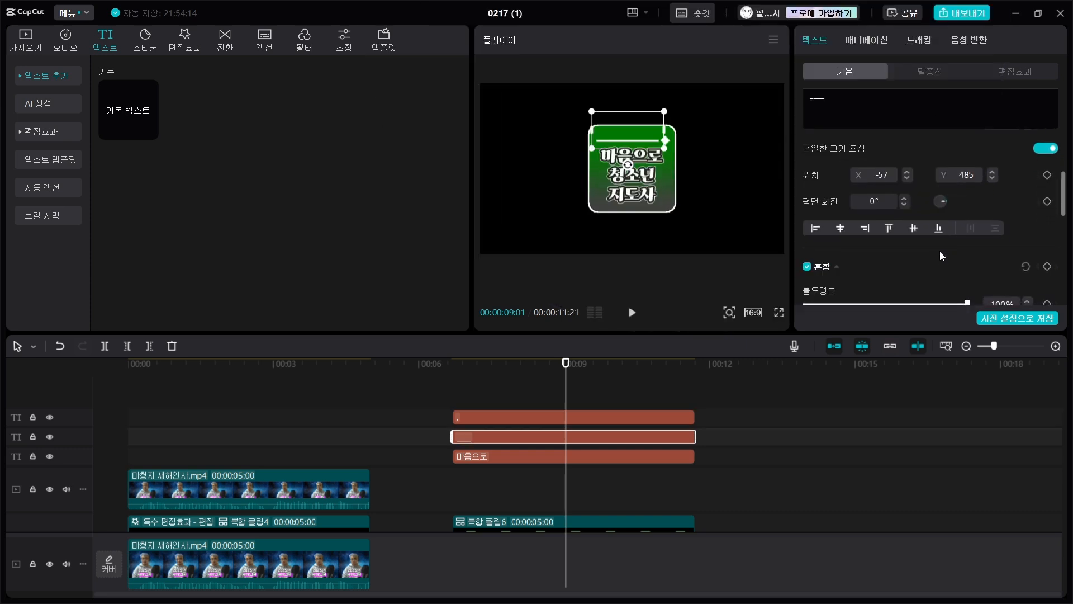
- Set the underscore line's vertical position to Y 493 so it lines up with the diamond
{"action": "left_click", "coordinate": [992, 171]}
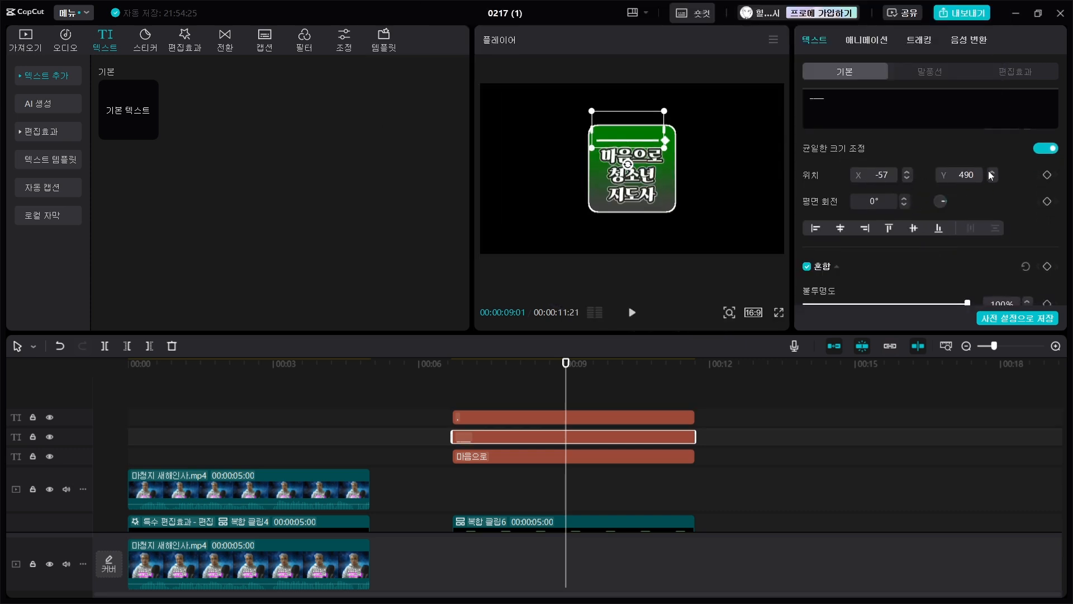
{"action": "left_click", "coordinate": [990, 172]}
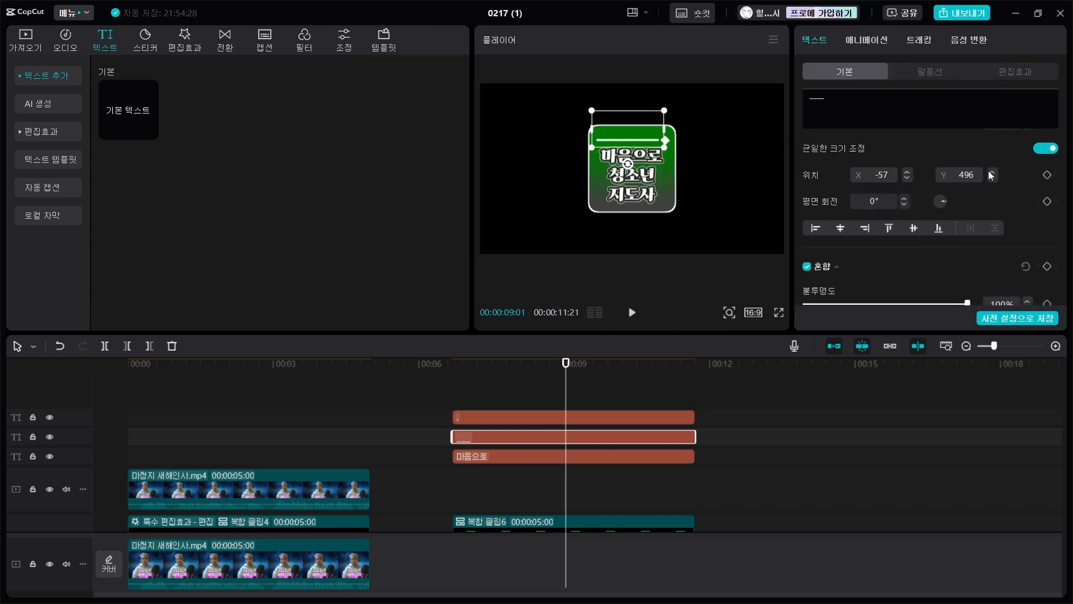
{"action": "left_click", "coordinate": [992, 178]}
- Apply the 닫기 L entrance animation to the underscore line with a duration of 2.0 s
{"action": "scroll", "coordinate": [689, 153], "scroll_direction": "up", "scroll_amount": 2}
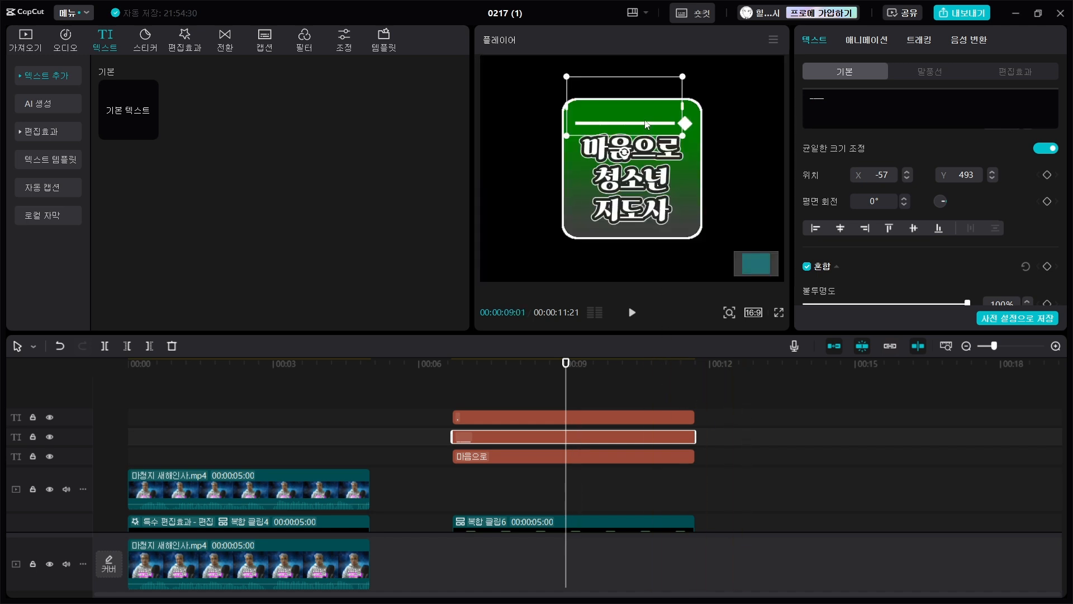
{"action": "left_click", "coordinate": [864, 39]}
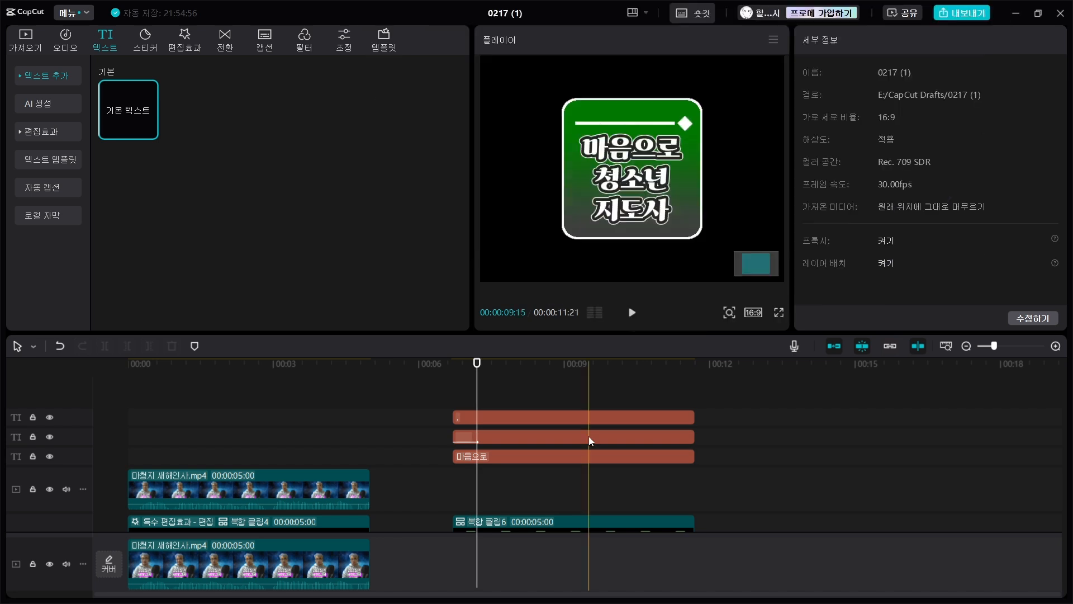
{"action": "left_click", "coordinate": [588, 440]}
{"action": "left_click", "coordinate": [872, 40]}
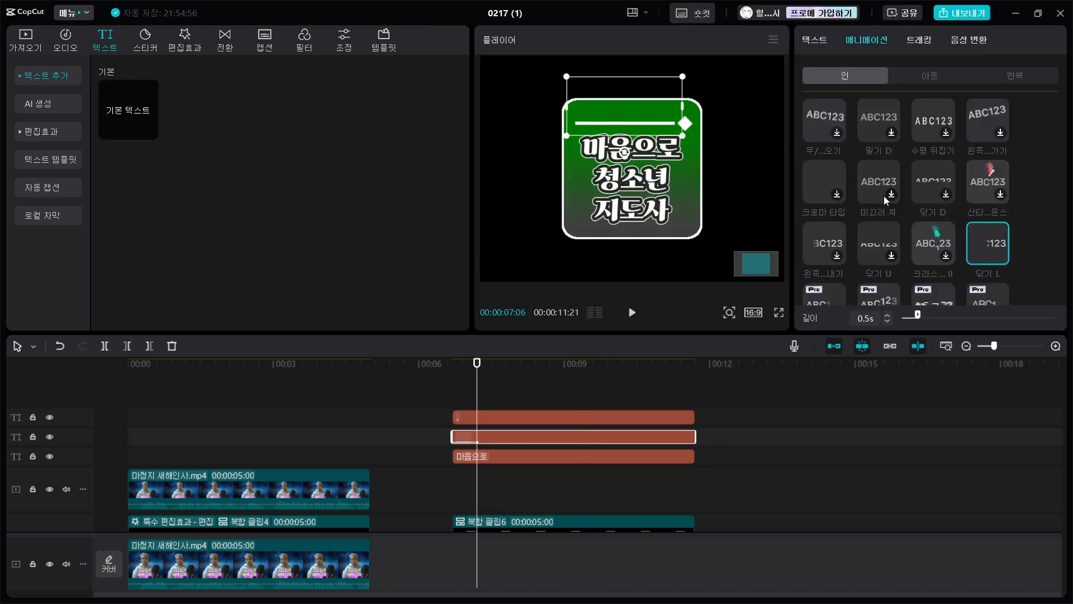
{"action": "left_click_drag", "start_coordinate": [919, 317], "coordinate": [964, 321]}
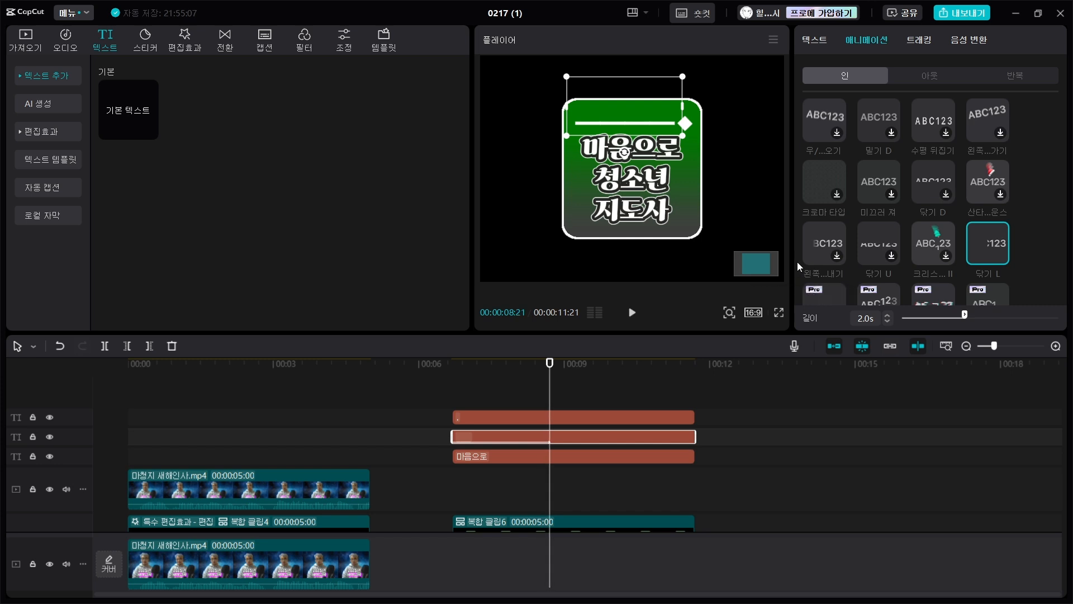
- Apply the 왼쪽…노출 entrance animation to the diamond text with a duration of about 1 s and preview it
{"action": "left_click", "coordinate": [623, 419]}
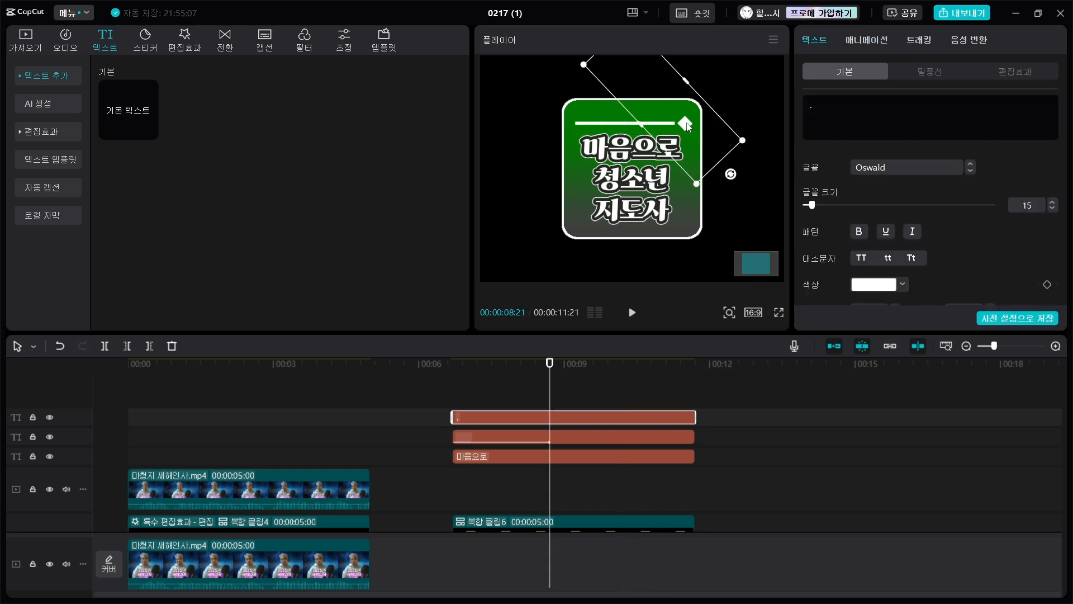
{"action": "left_click", "coordinate": [865, 40]}
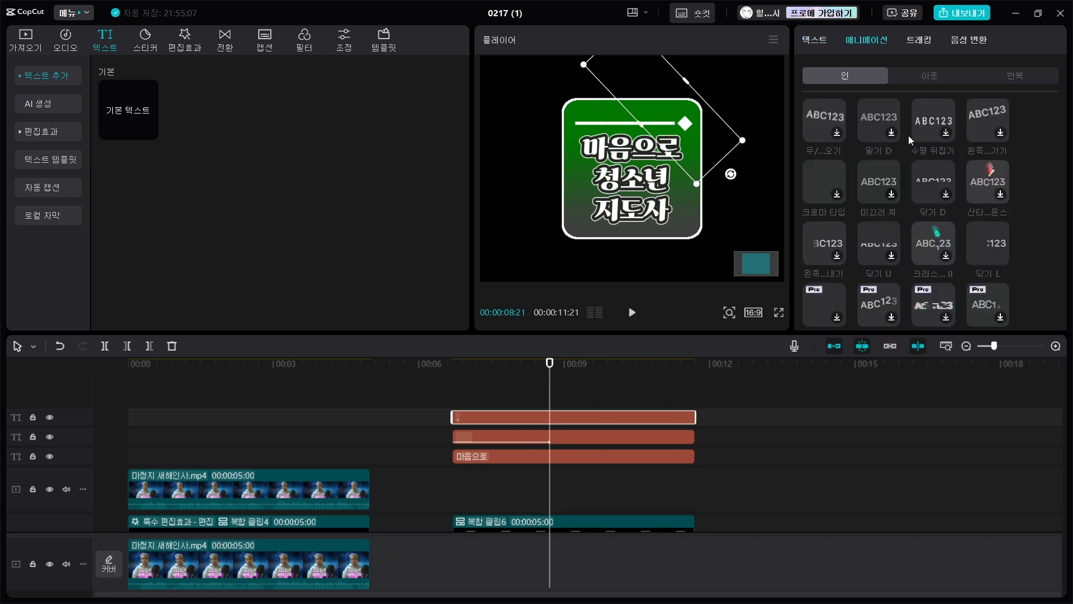
{"action": "left_click", "coordinate": [943, 214]}
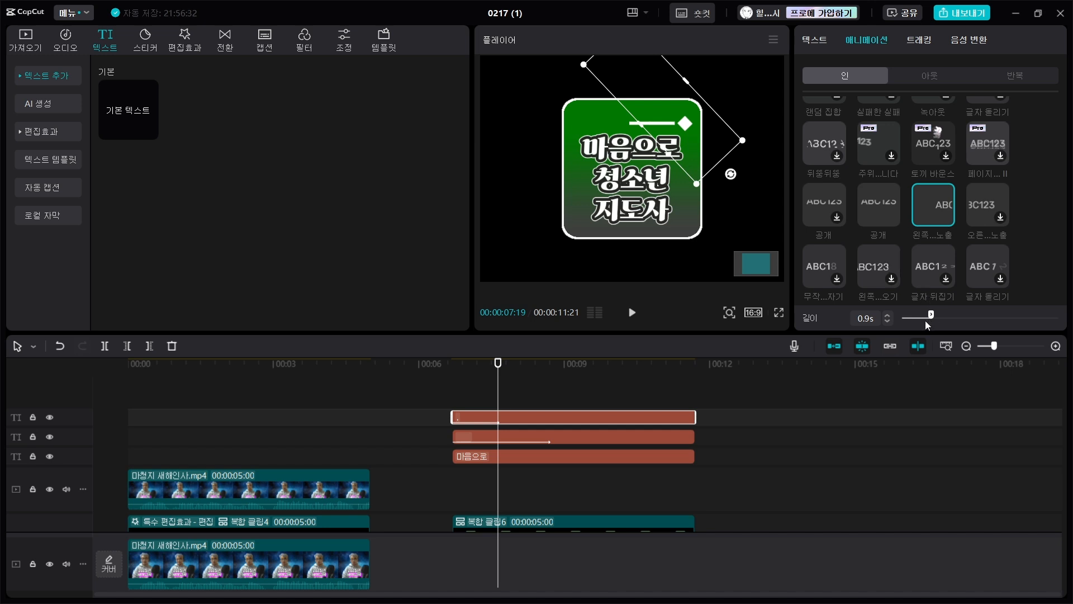
{"action": "left_click_drag", "start_coordinate": [937, 315], "coordinate": [938, 312]}
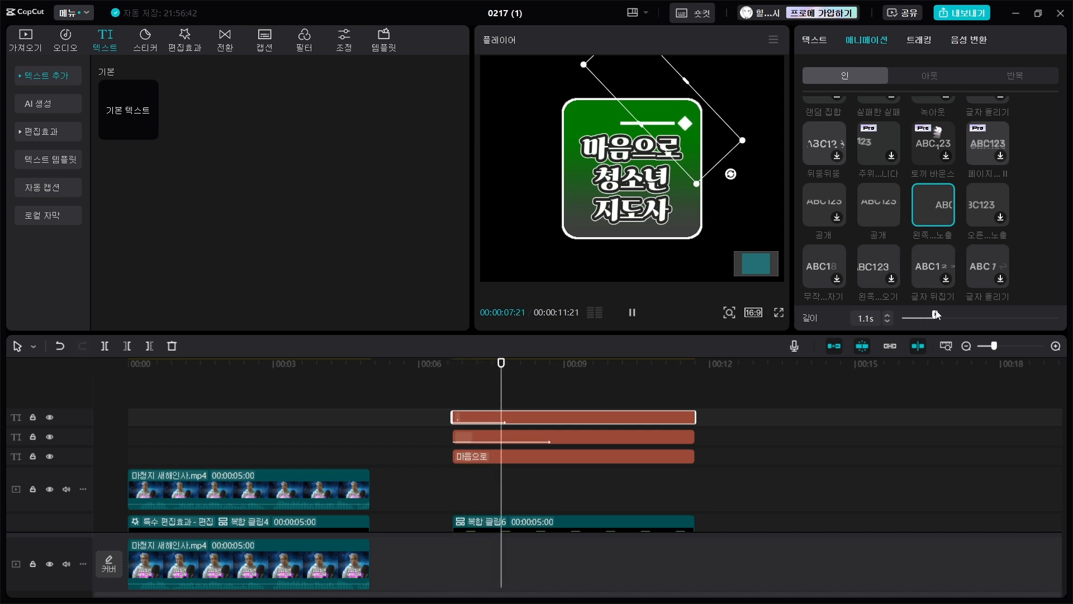
{"action": "left_click", "coordinate": [455, 391]}
{"action": "key", "text": "space"}
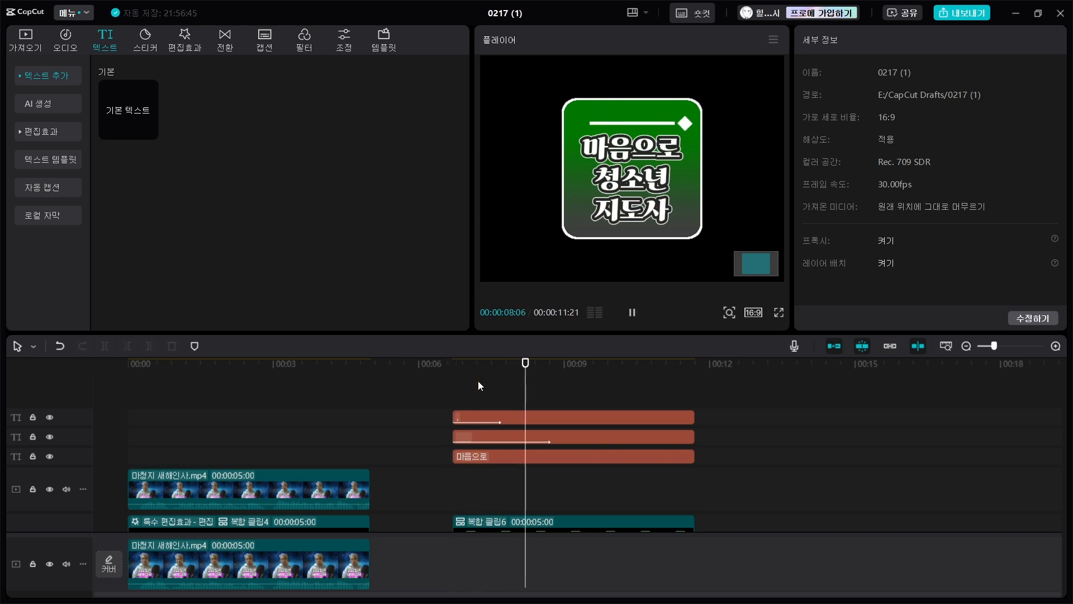
- Apply the 안으로 반동 entrance animation with a duration of 0.5 s to the three-line text and preview it
{"action": "left_click", "coordinate": [533, 459]}
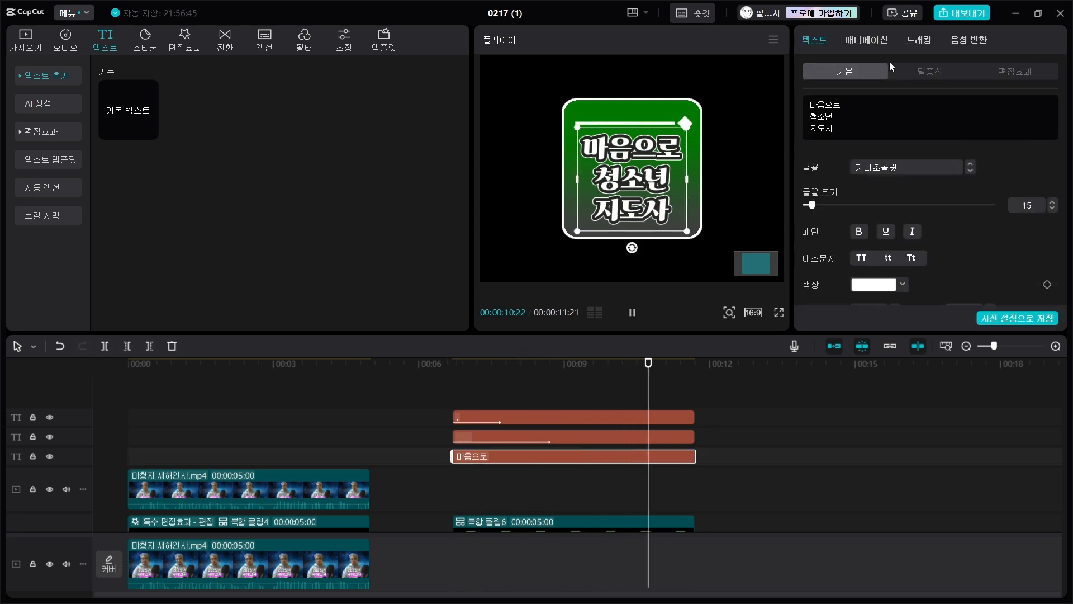
{"action": "left_click", "coordinate": [866, 39]}
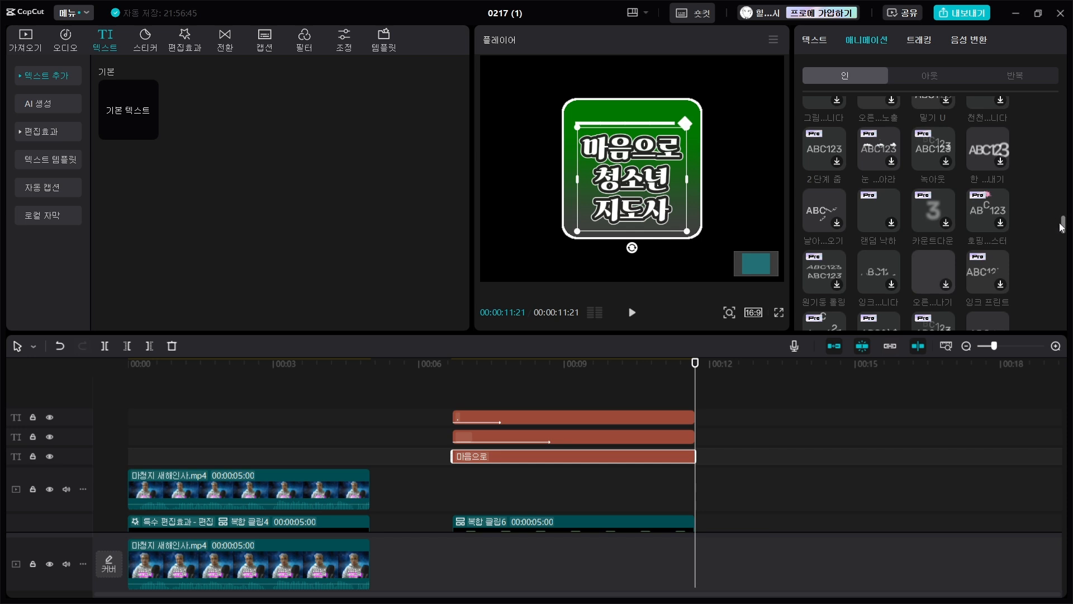
{"action": "scroll", "coordinate": [1067, 230], "scroll_direction": "up", "scroll_amount": 5}
{"action": "left_click", "coordinate": [987, 182]}
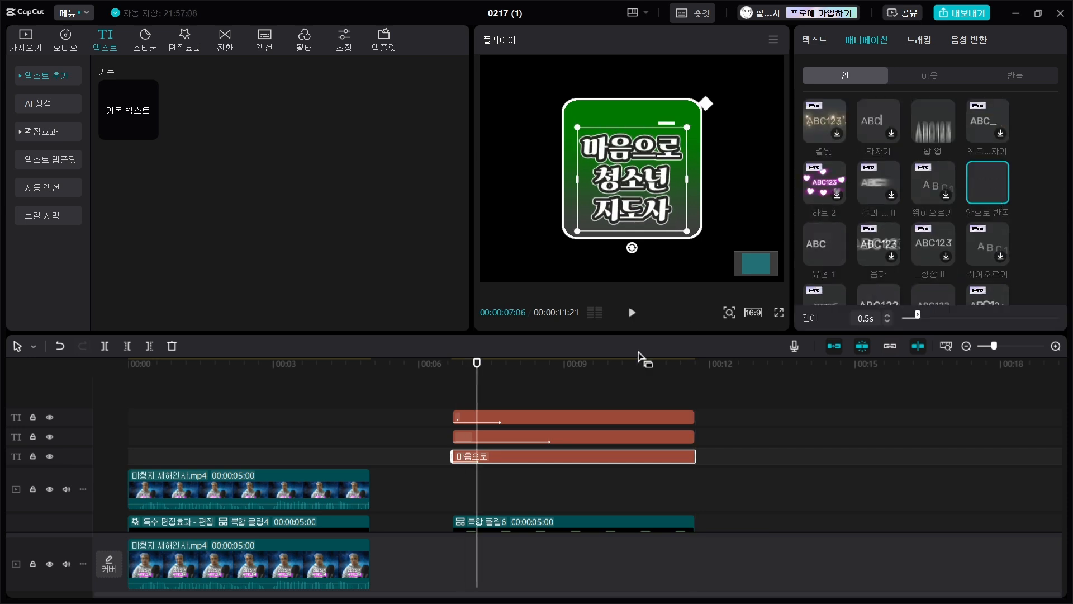
{"action": "left_click", "coordinate": [455, 385]}
{"action": "key", "text": "space"}
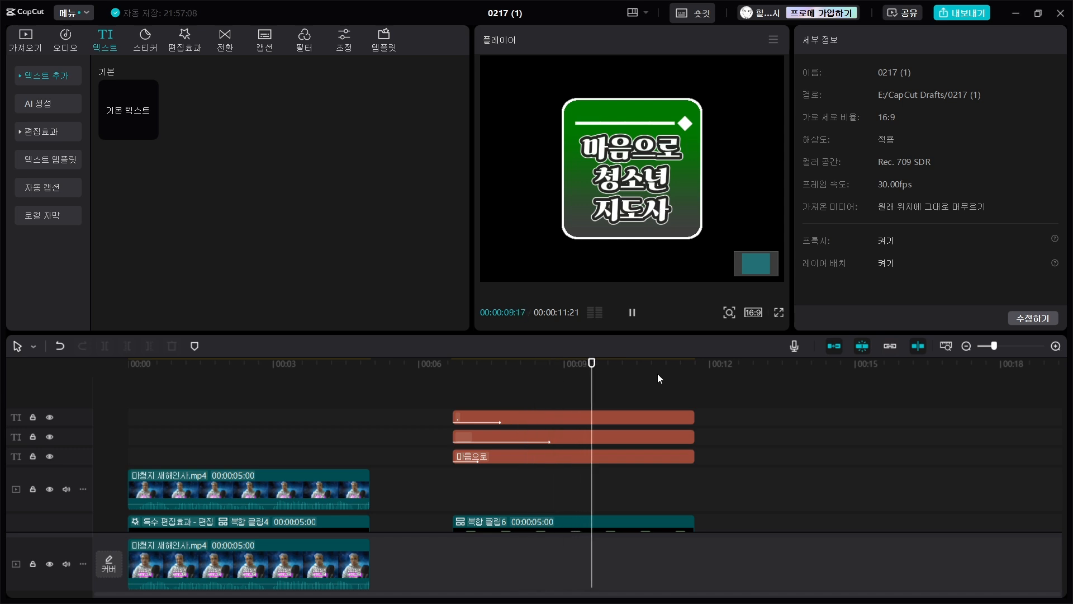
- Combine the three text clips into a compound clip and place it on the track directly above the green square clip
{"action": "left_click_drag", "start_coordinate": [765, 437], "coordinate": [602, 414]}
{"action": "right_click", "coordinate": [601, 414]}
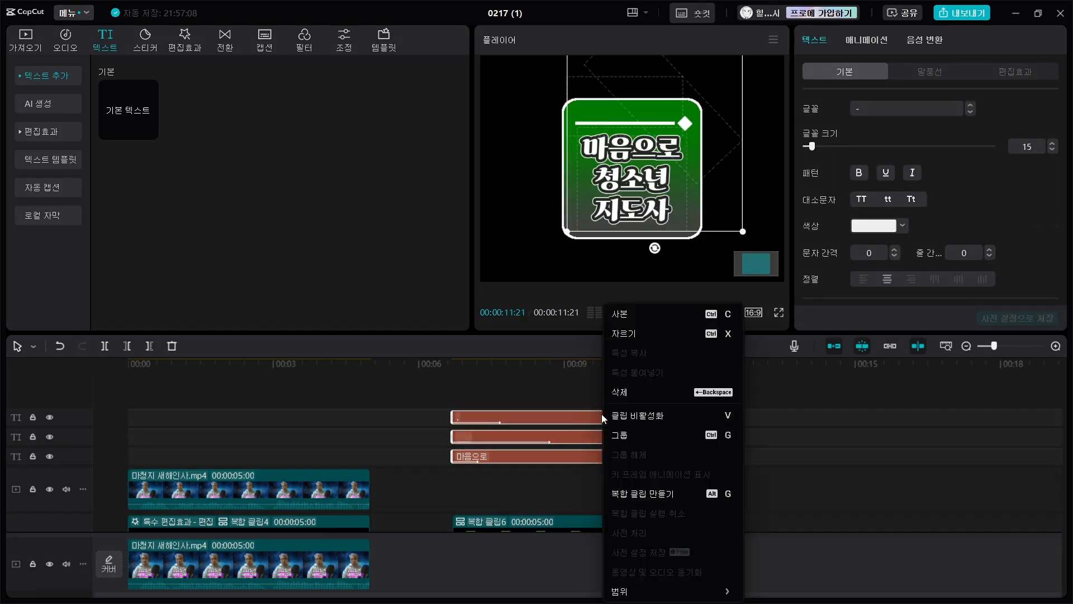
{"action": "left_click", "coordinate": [643, 494]}
{"action": "left_click", "coordinate": [773, 452]}
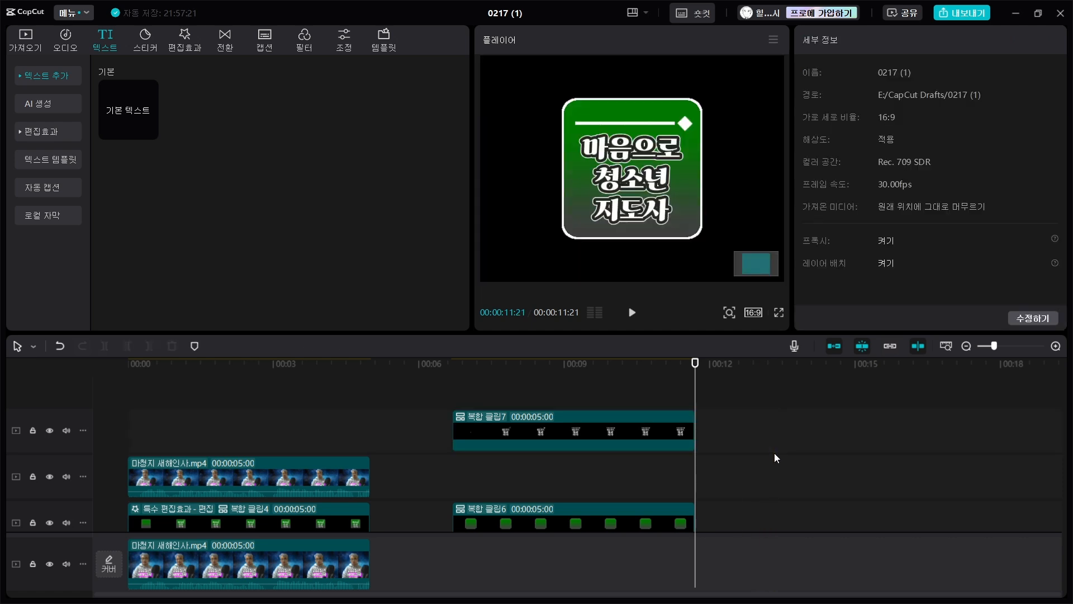
{"action": "left_click_drag", "start_coordinate": [605, 415], "coordinate": [608, 464]}
{"action": "left_click", "coordinate": [457, 395]}
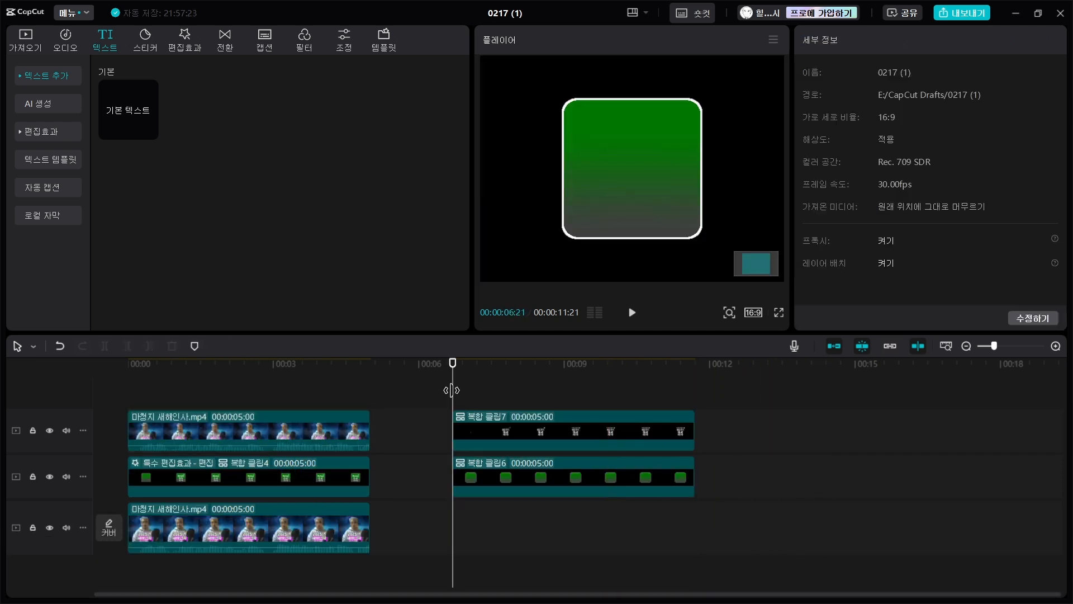
{"action": "key", "text": "space"}
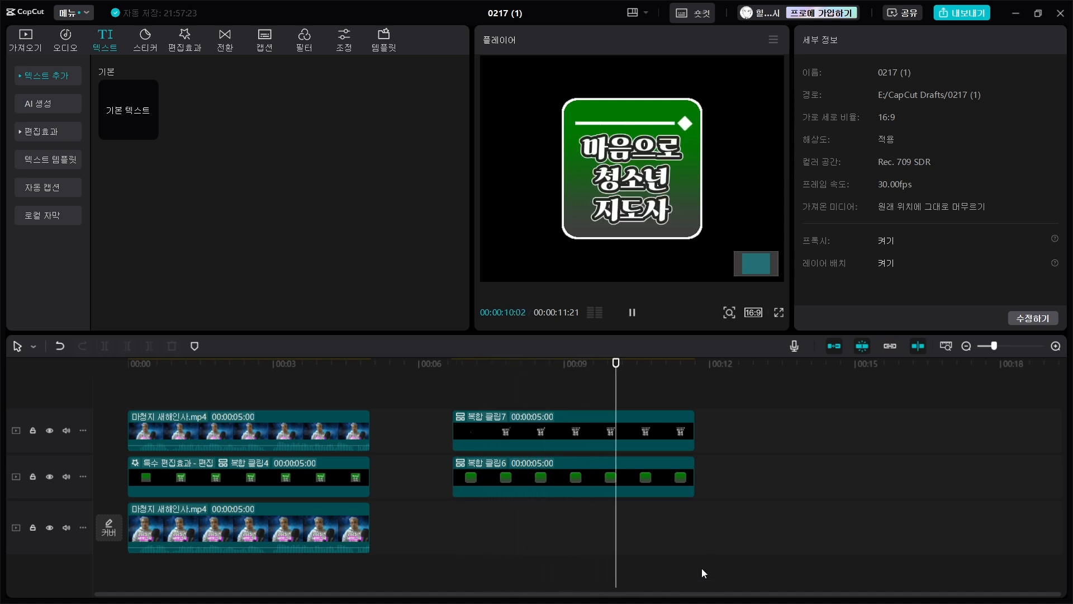
- Combine the text compound clip and the green square clip into one compound clip
{"action": "left_click_drag", "start_coordinate": [760, 476], "coordinate": [560, 438]}
{"action": "right_click", "coordinate": [560, 436]}
{"action": "left_click", "coordinate": [609, 330]}
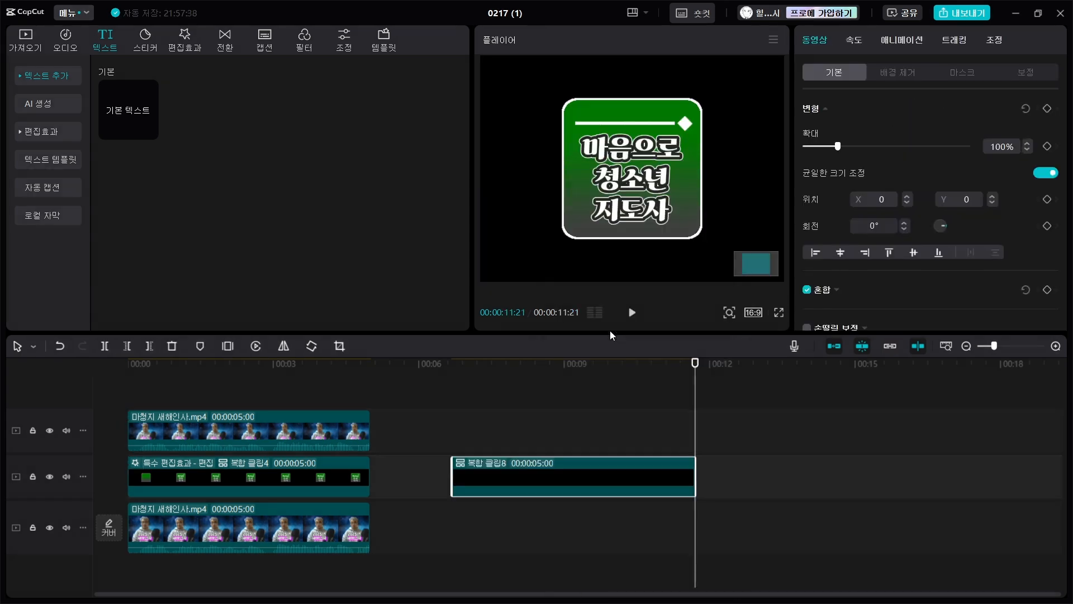
{"action": "left_click", "coordinate": [559, 418]}
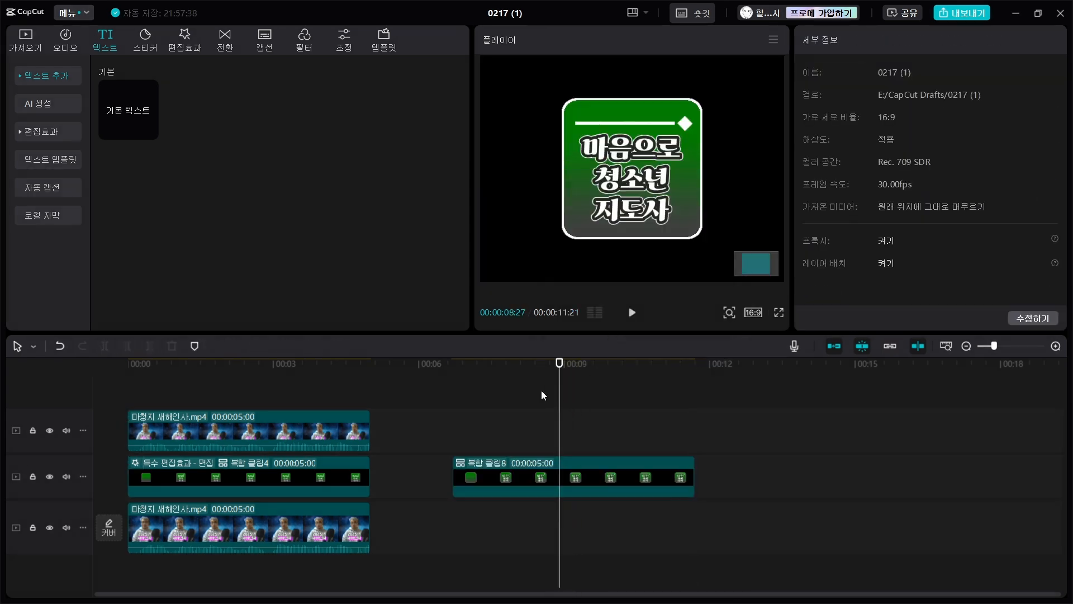
- Add 마청지 새해인사.mp4 to the main track and align and trim it to the compound clip's start and end
{"action": "left_click", "coordinate": [25, 39]}
{"action": "left_click_drag", "start_coordinate": [351, 157], "coordinate": [564, 522]}
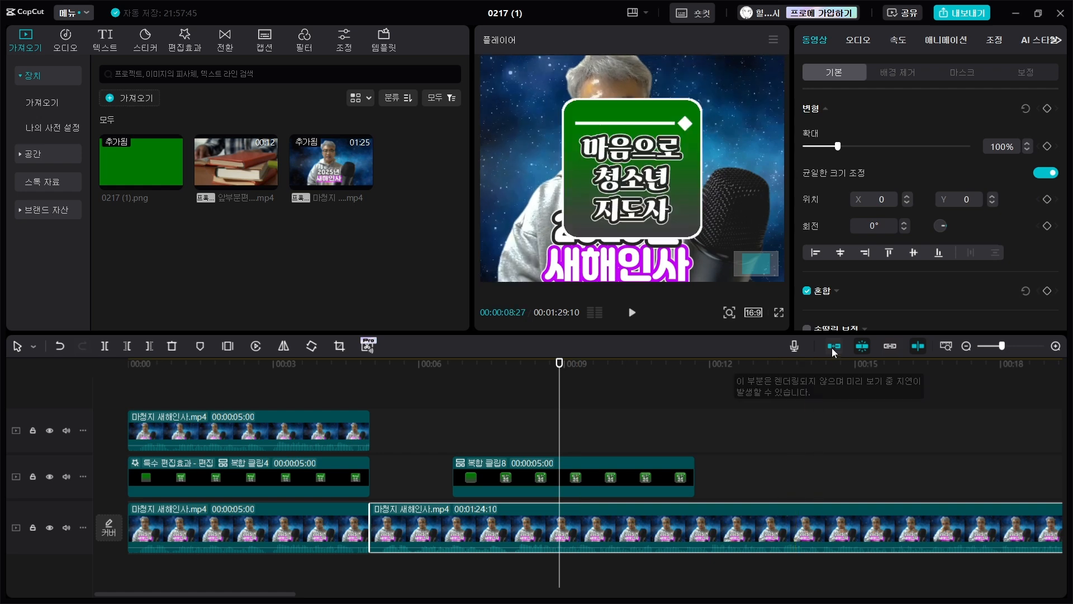
{"action": "left_click_drag", "start_coordinate": [630, 527], "coordinate": [709, 523]}
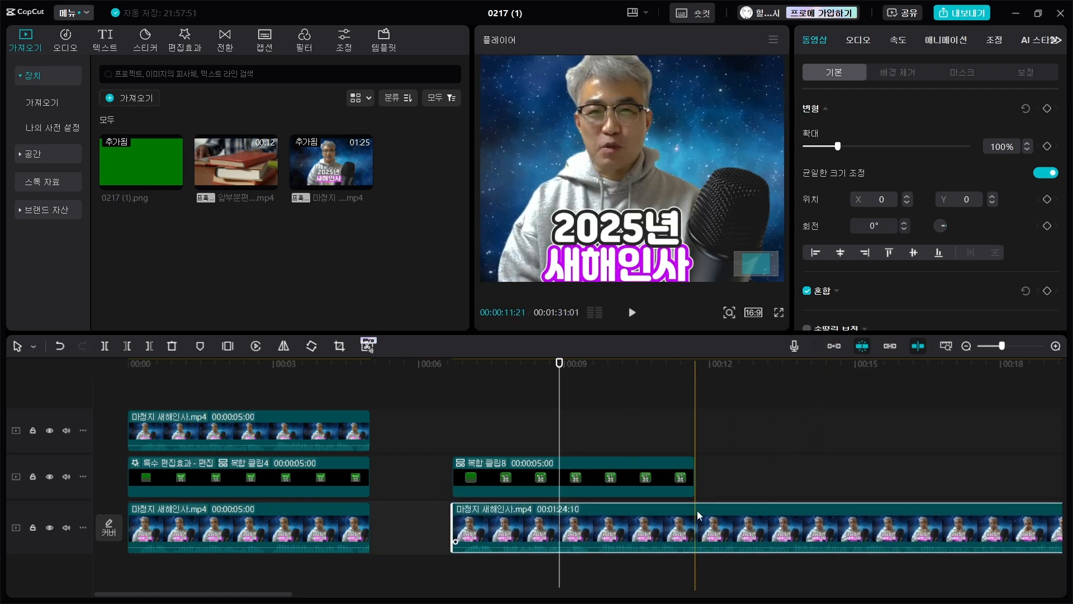
{"action": "key", "text": "w"}
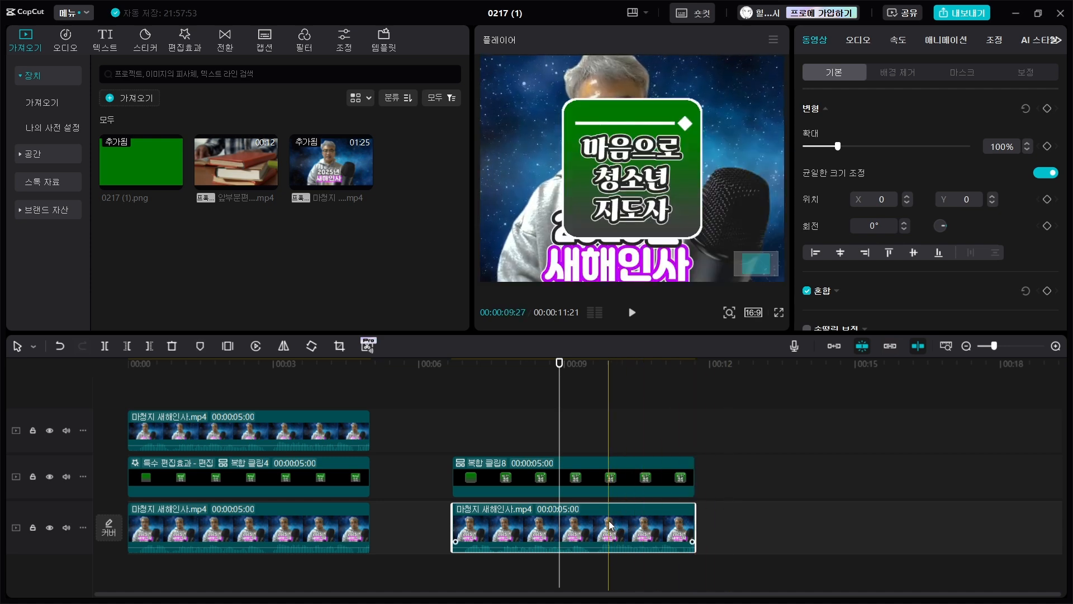
- Duplicate the trimmed video onto the track above the graphic and apply automatic background removal to the copy
{"action": "left_click_drag", "start_coordinate": [609, 520], "coordinate": [612, 428]}
{"action": "left_click", "coordinate": [757, 425]}
{"action": "left_click", "coordinate": [626, 428]}
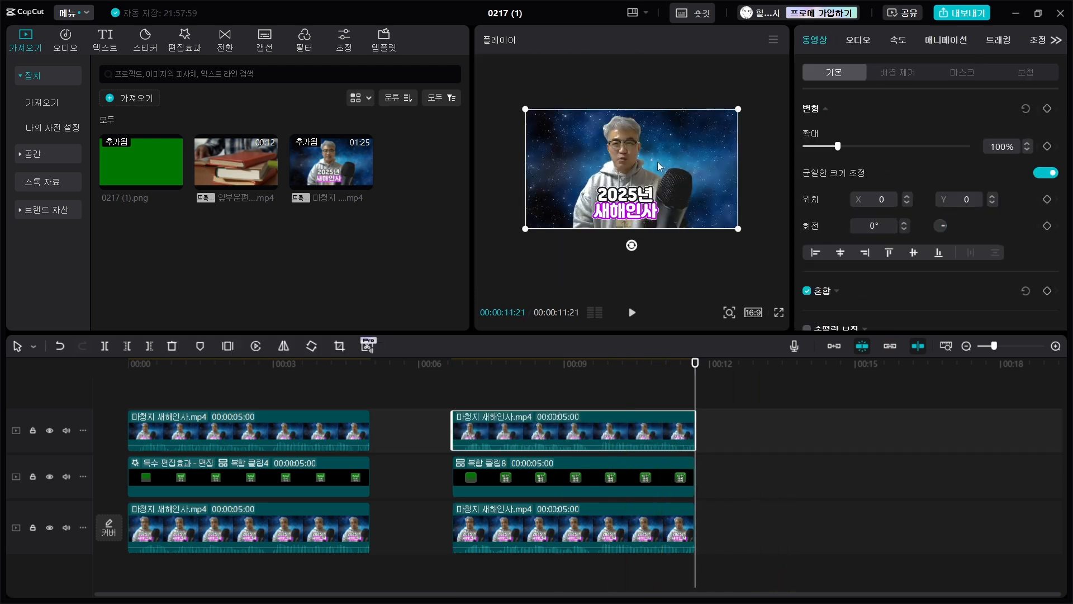
{"action": "left_click", "coordinate": [900, 72]}
{"action": "left_click", "coordinate": [807, 110]}
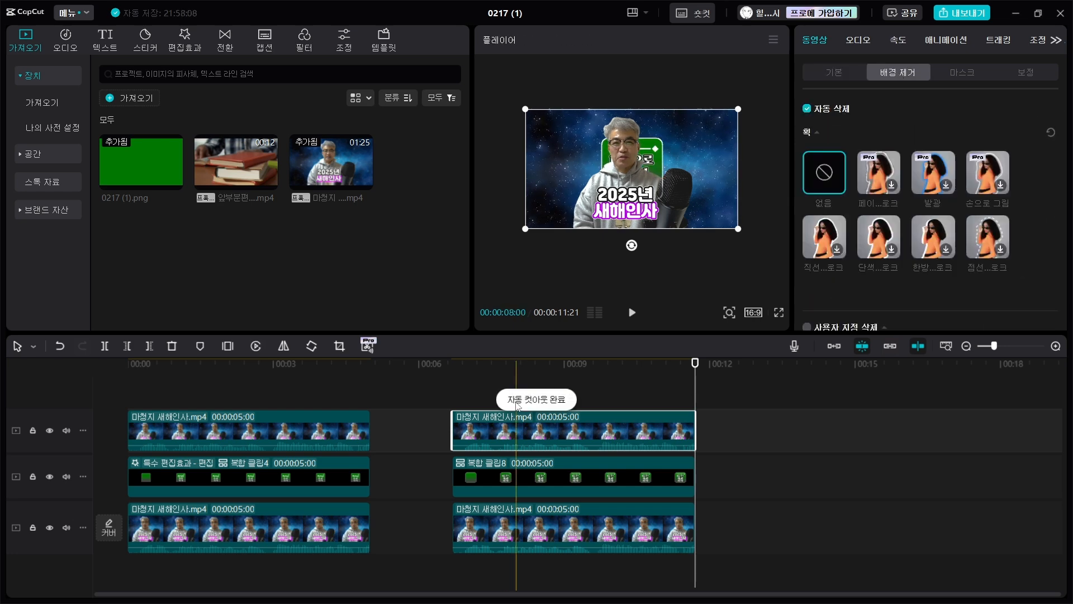
- Hide the main video track and move the green graphic to the left of the person, level with the head
{"action": "left_click", "coordinate": [485, 394]}
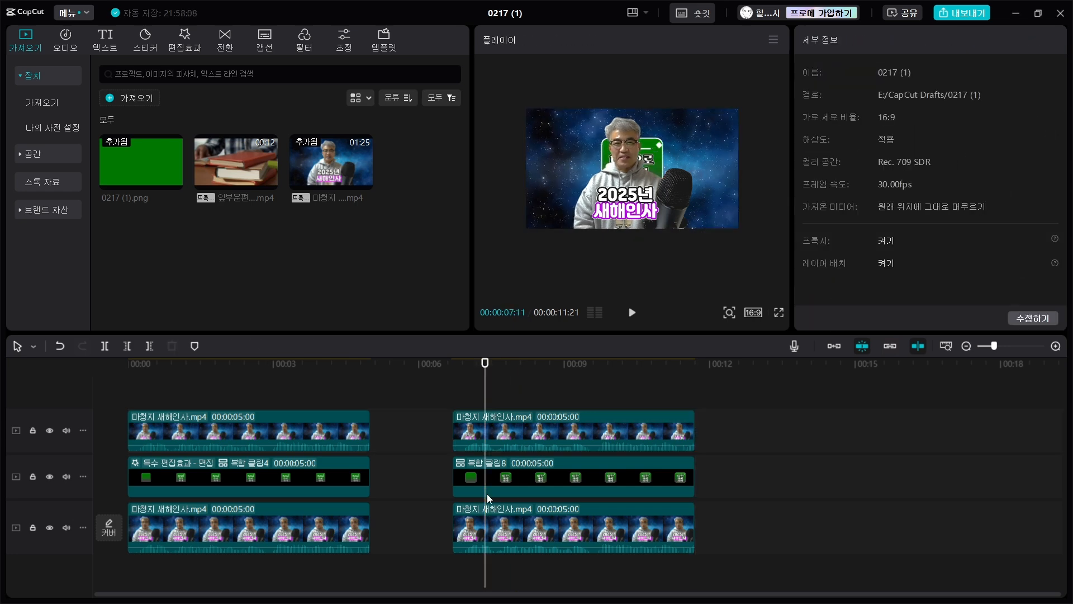
{"action": "left_click", "coordinate": [49, 528]}
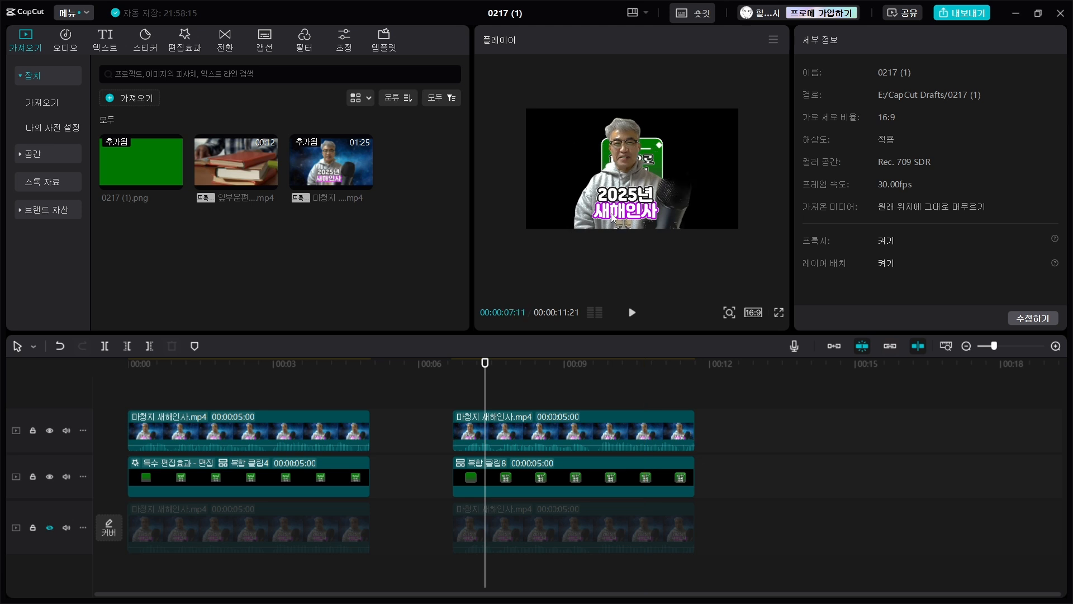
{"action": "left_click", "coordinate": [566, 475]}
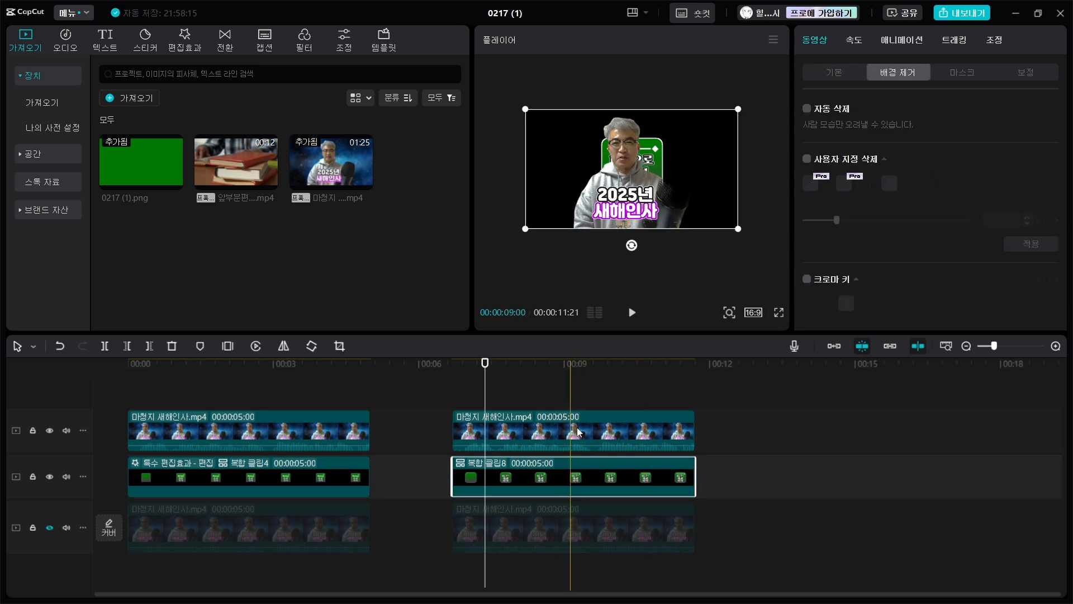
{"action": "left_click_drag", "start_coordinate": [659, 166], "coordinate": [600, 162]}
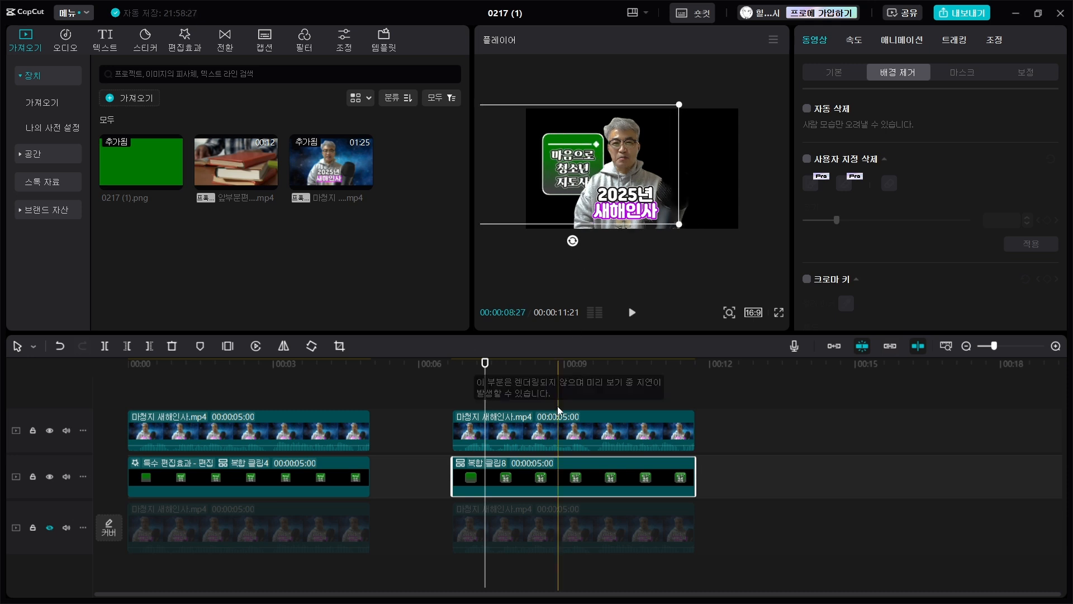
{"action": "left_click", "coordinate": [533, 395]}
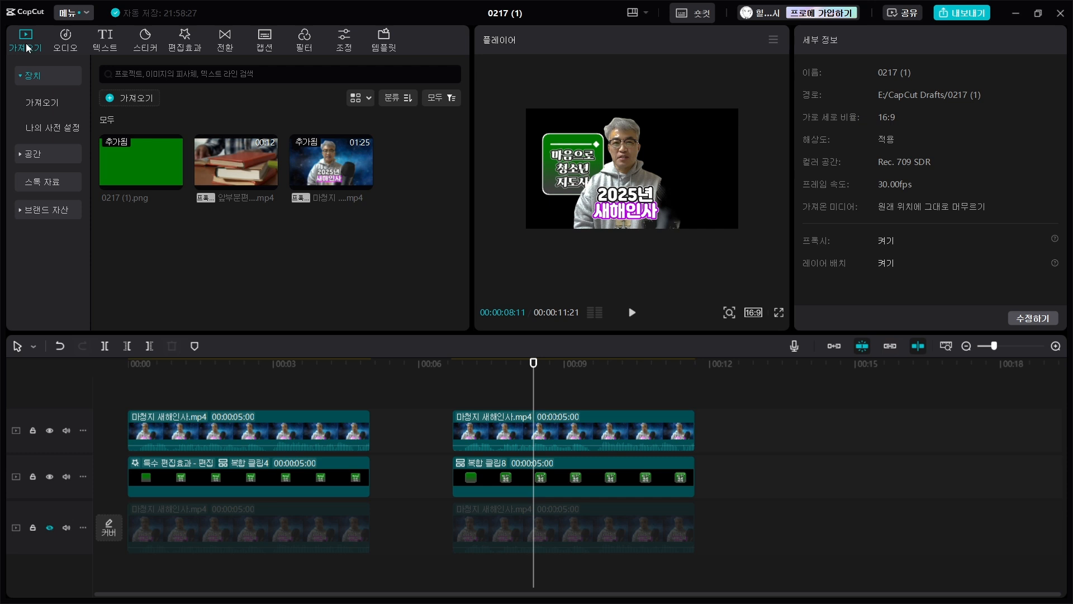
- Apply the 재생 장치 3 video effect from the PLAYER 3 search results to the green graphic's compound clip
{"action": "left_click", "coordinate": [185, 40]}
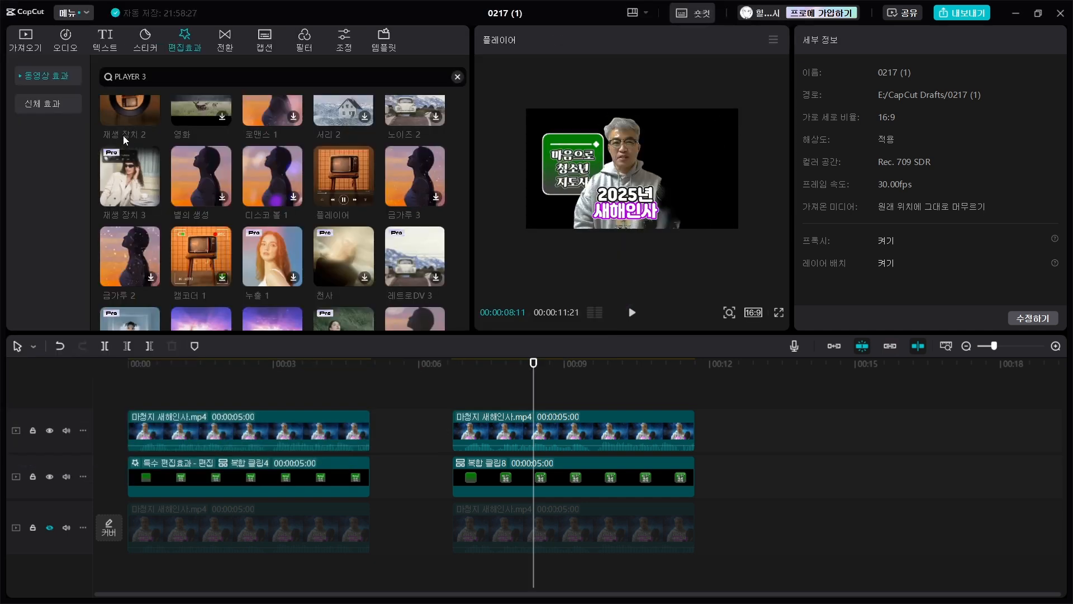
{"action": "scroll", "coordinate": [121, 168], "scroll_direction": "up", "scroll_amount": 2}
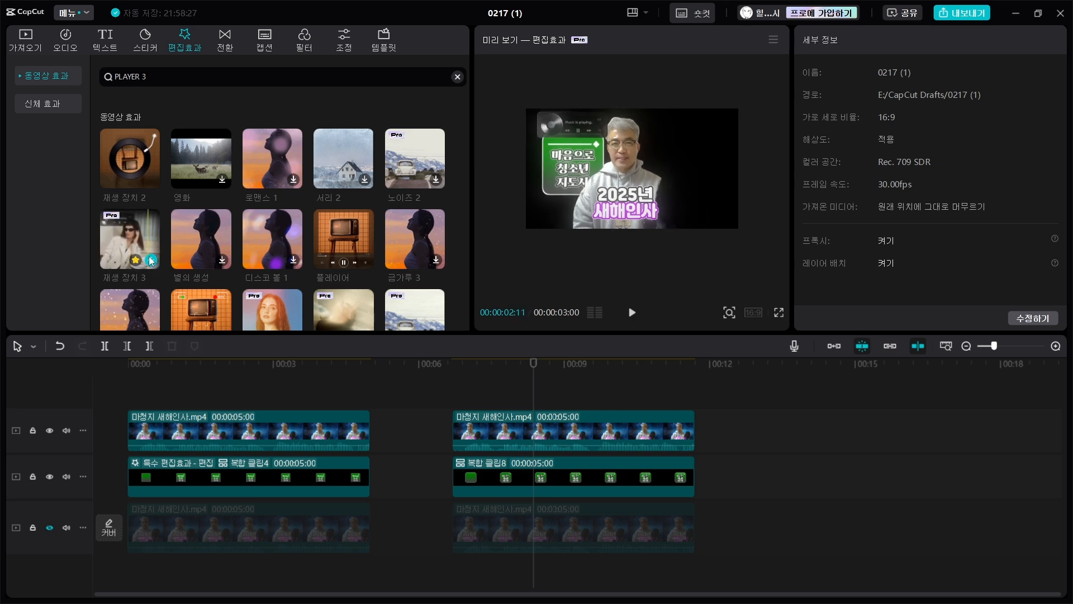
{"action": "left_click", "coordinate": [131, 240]}
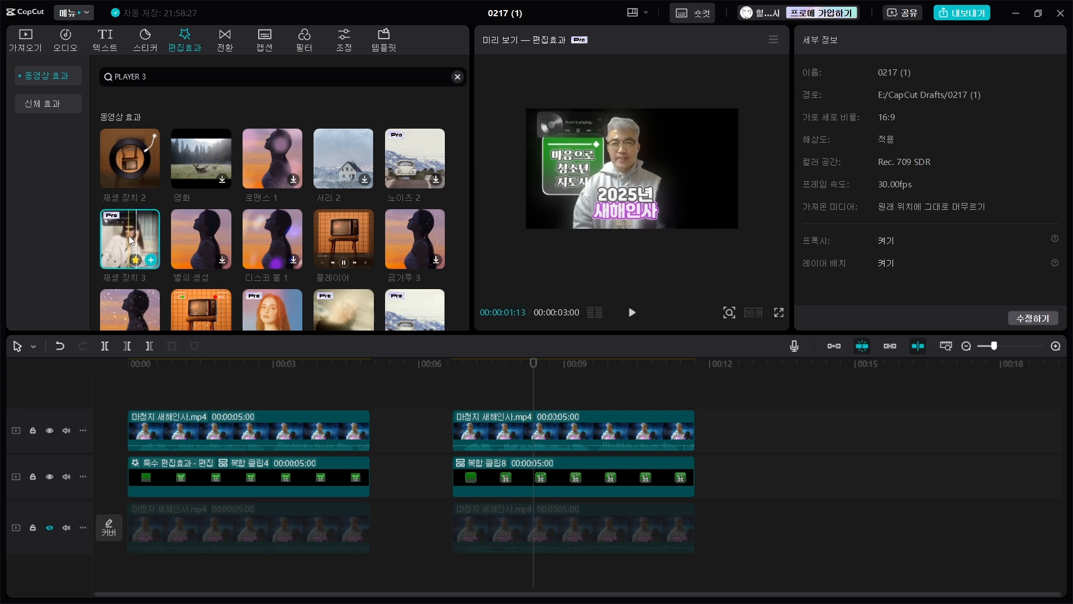
{"action": "left_click_drag", "start_coordinate": [128, 236], "coordinate": [482, 479]}
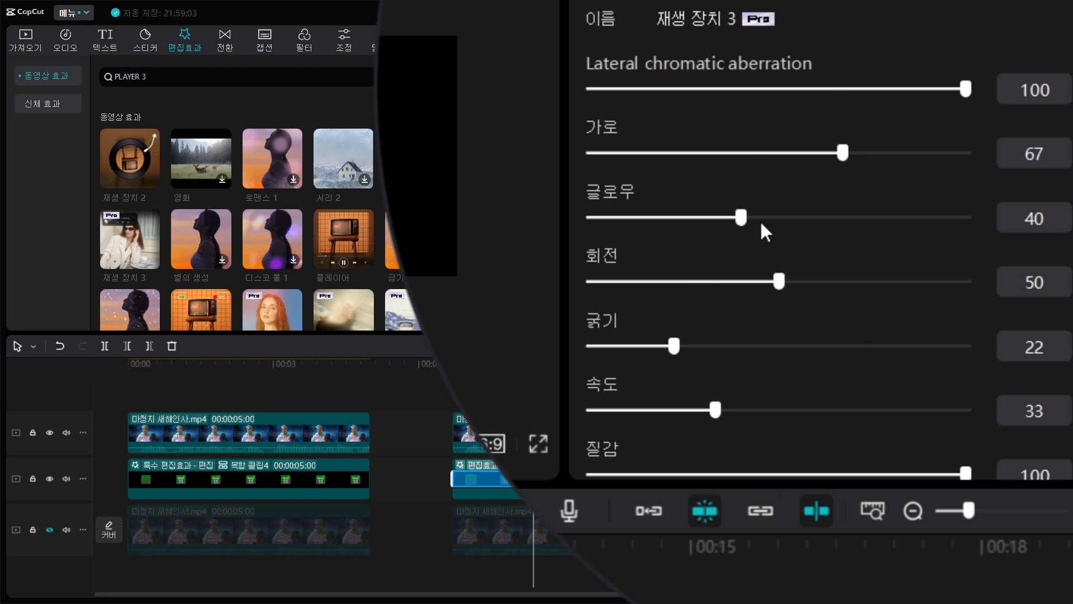
- Set the 재생 장치 3 effect's 글로우 to 0, 회전 to 75, 굵기 to 23 and 질감 to 0
{"action": "left_click_drag", "start_coordinate": [742, 219], "coordinate": [828, 200]}
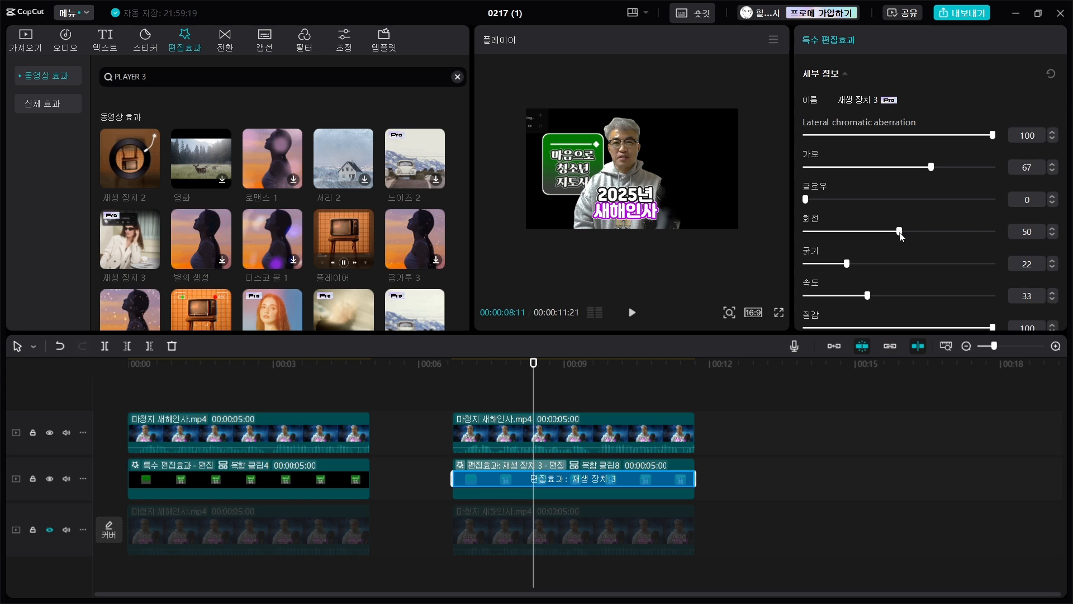
{"action": "left_click_drag", "start_coordinate": [899, 230], "coordinate": [940, 231]}
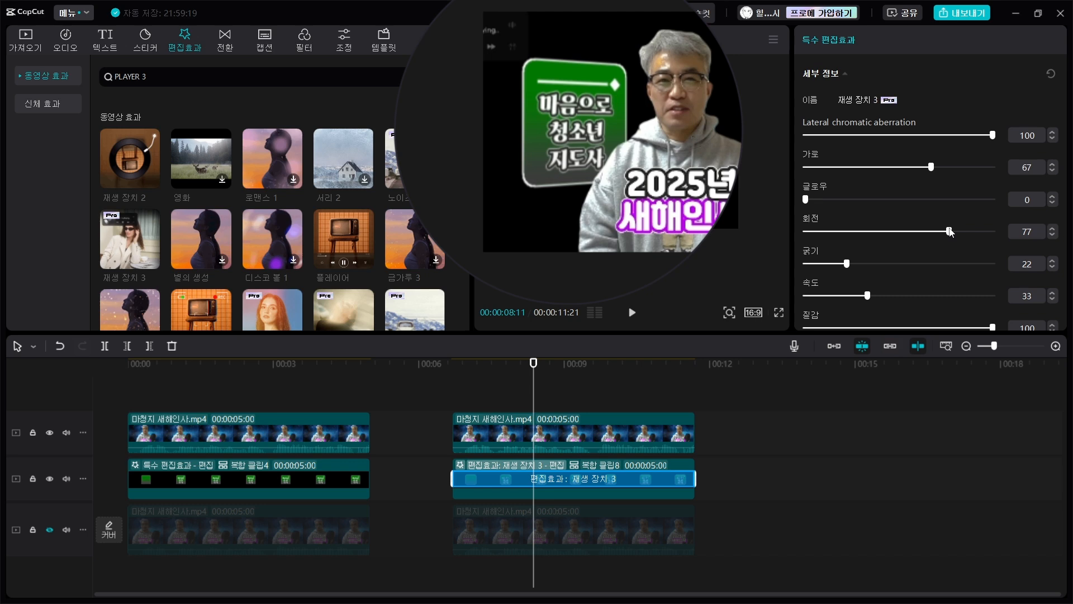
{"action": "left_click_drag", "start_coordinate": [950, 231], "coordinate": [945, 231]}
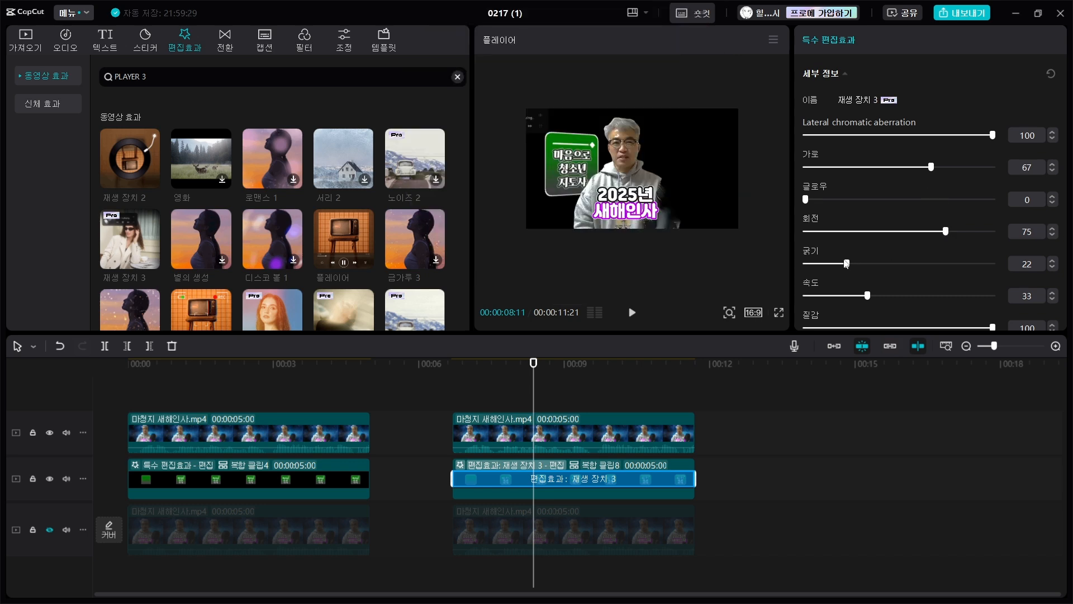
{"action": "mouse_move", "coordinate": [848, 265]}
{"action": "left_mouse_down"}
{"action": "mouse_move", "coordinate": [861, 263]}
{"action": "mouse_move", "coordinate": [848, 264]}
{"action": "left_mouse_up"}
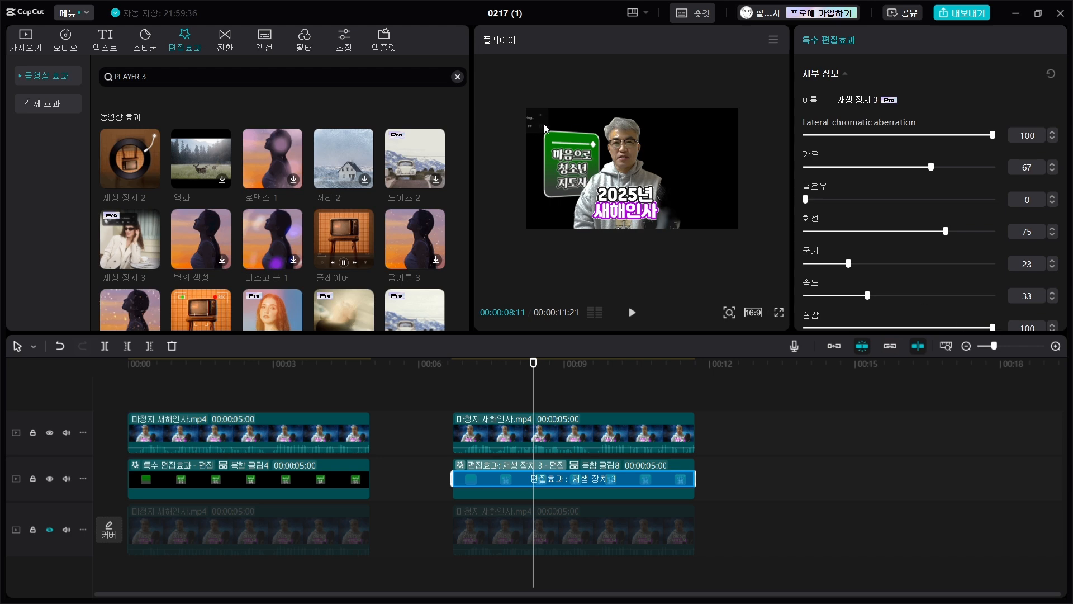
{"action": "scroll", "coordinate": [544, 125], "scroll_direction": "up", "scroll_amount": 3}
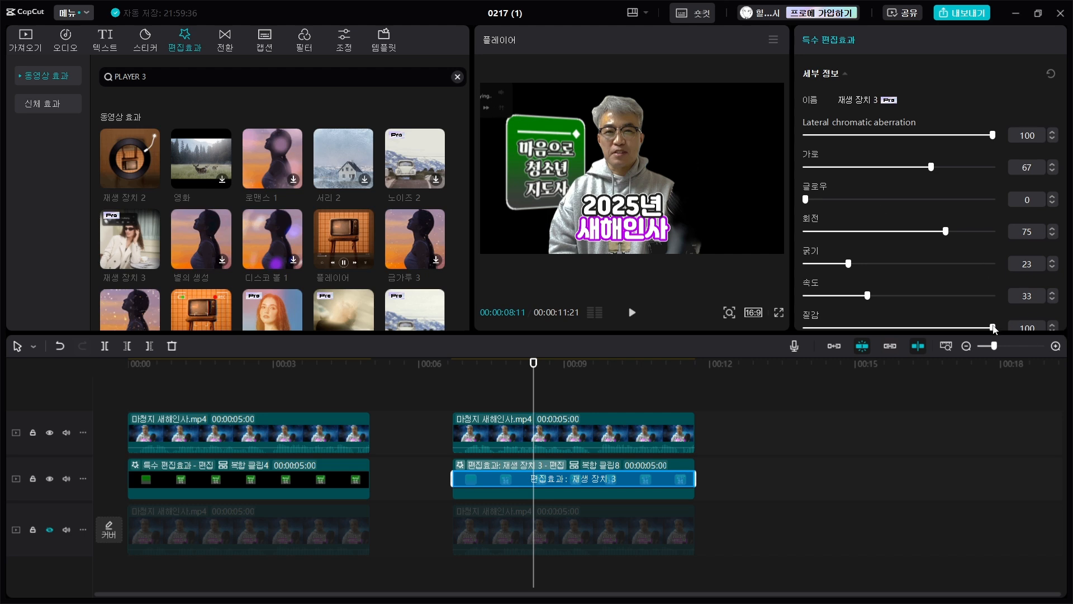
{"action": "left_click_drag", "start_coordinate": [993, 328], "coordinate": [789, 332]}
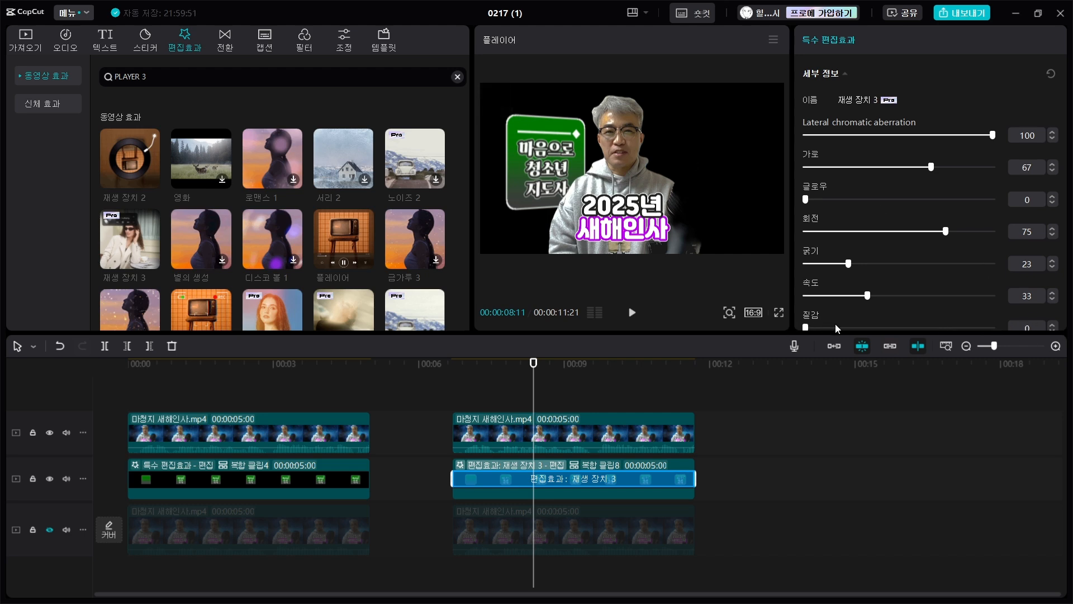
- Play the tilted graphic section in full screen from just before it starts to check the animation
{"action": "left_click", "coordinate": [779, 312]}
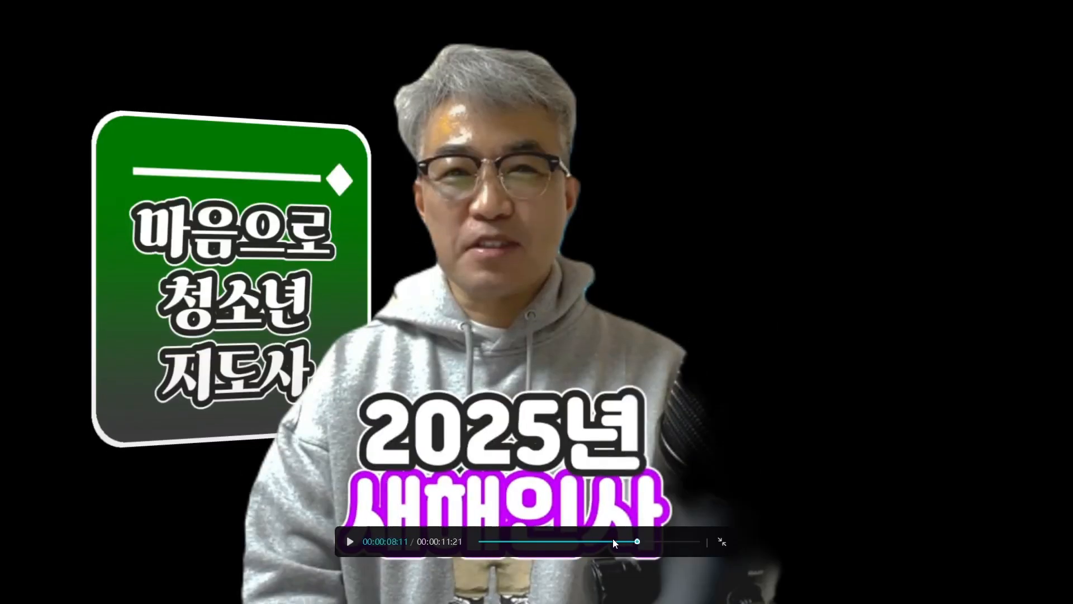
{"action": "left_click", "coordinate": [603, 541]}
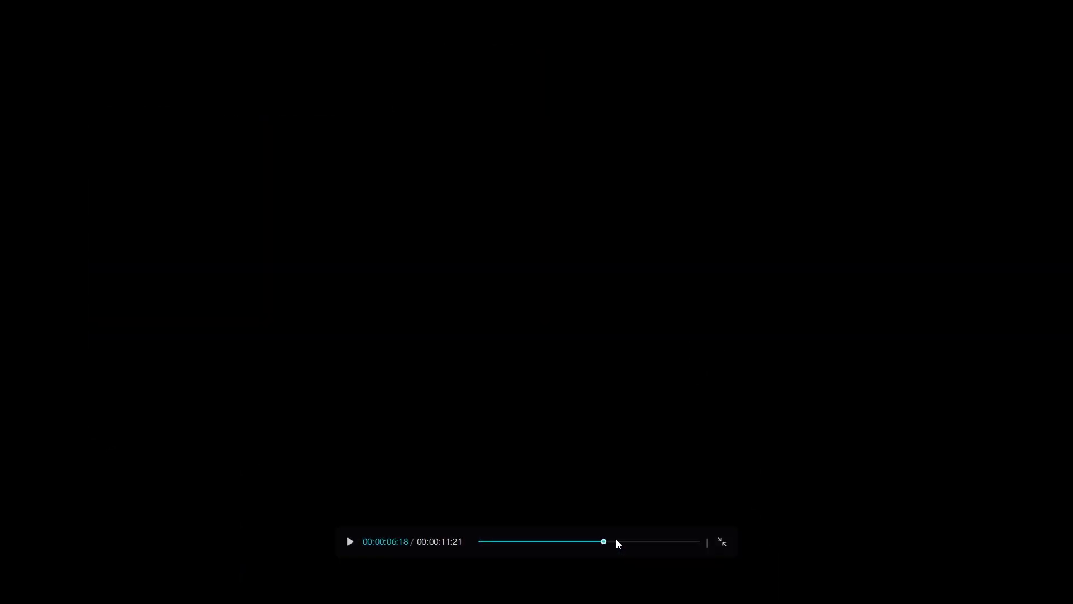
{"action": "key", "text": "space"}
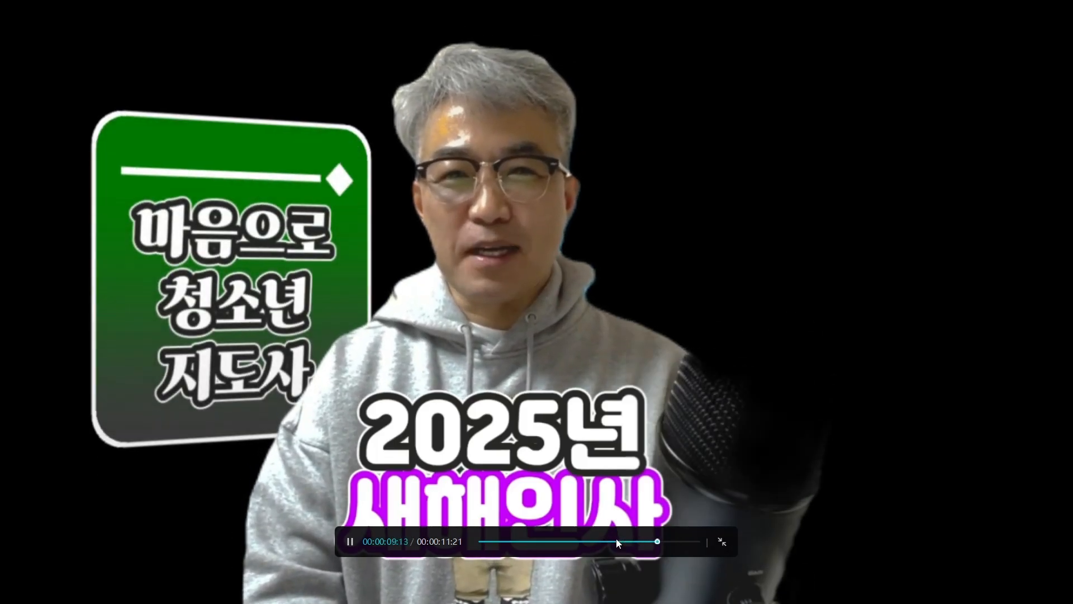
{"action": "key", "text": "space"}
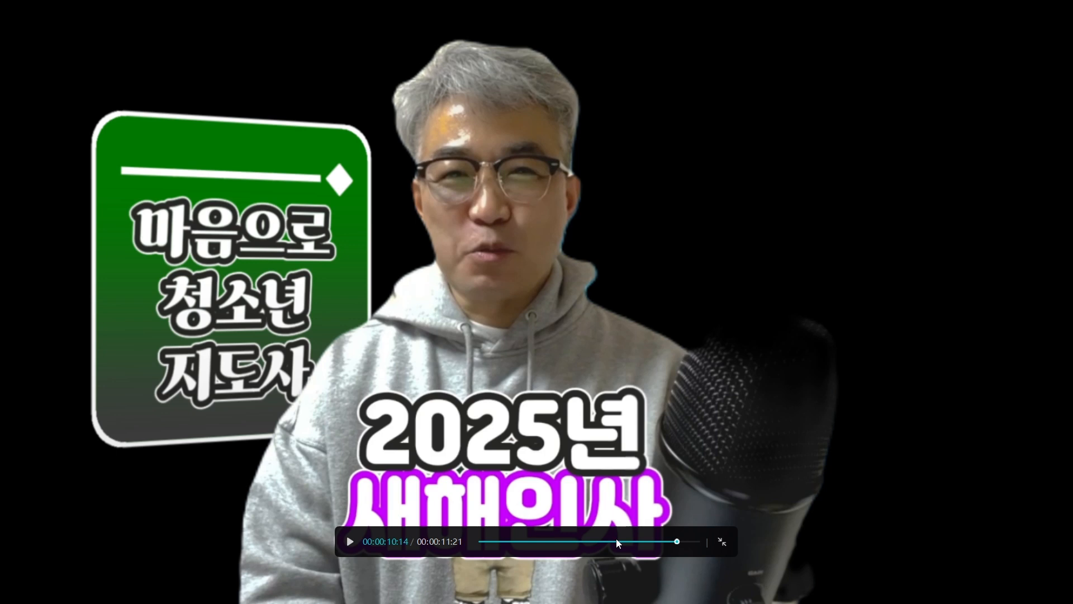